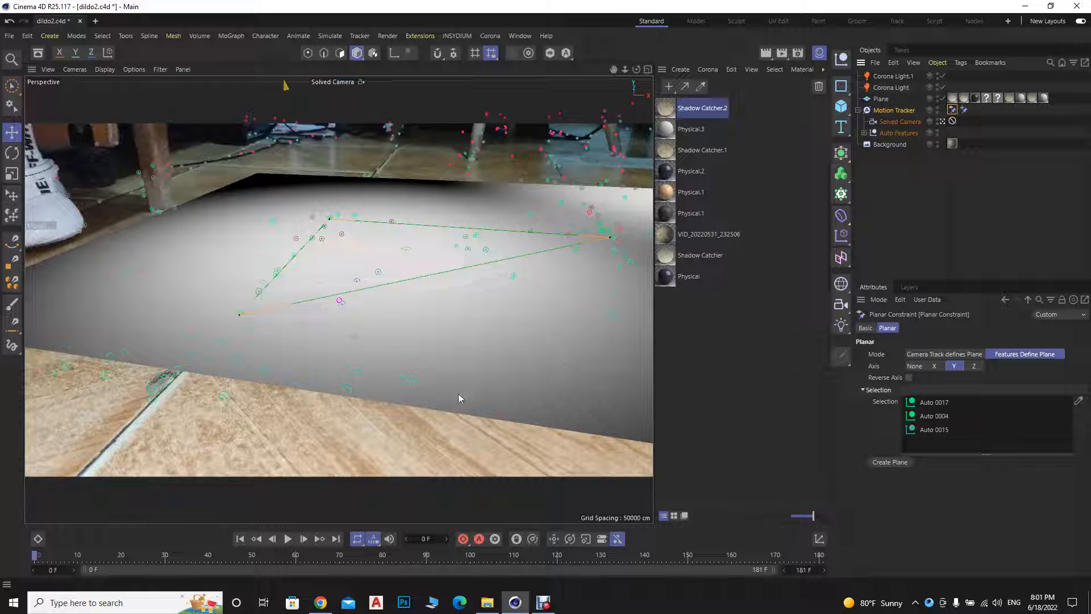
# Temporarily hide the plane to examine the tracked footage, the Motion Tracker's tracking settings and its planar constraint
pyautogui.click(942, 100)
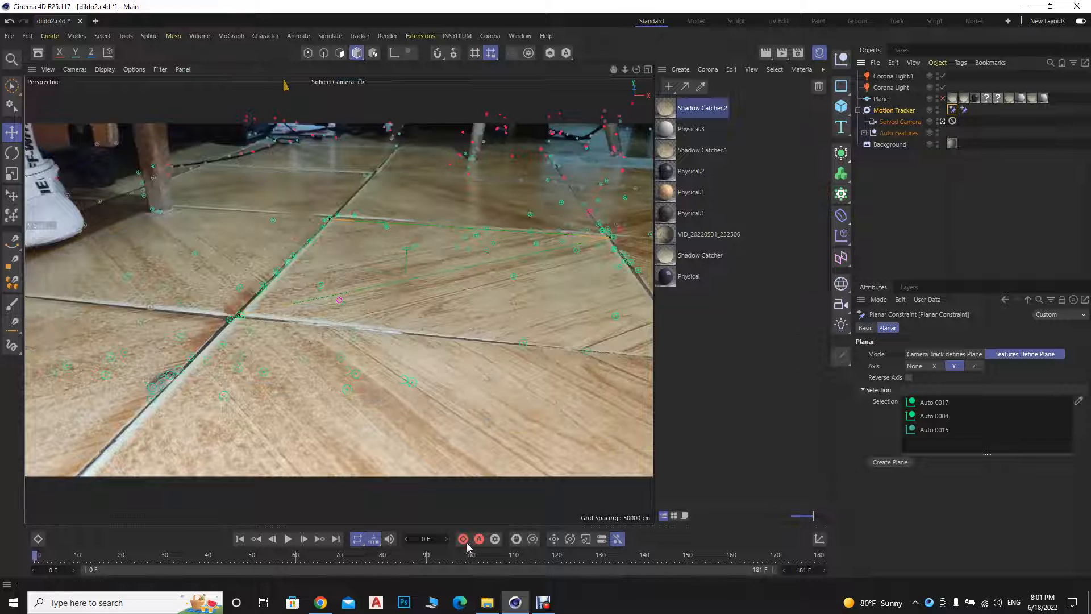
pyautogui.moveTo(56, 554); pyautogui.dragTo(25, 574)
pyautogui.click(1003, 328)
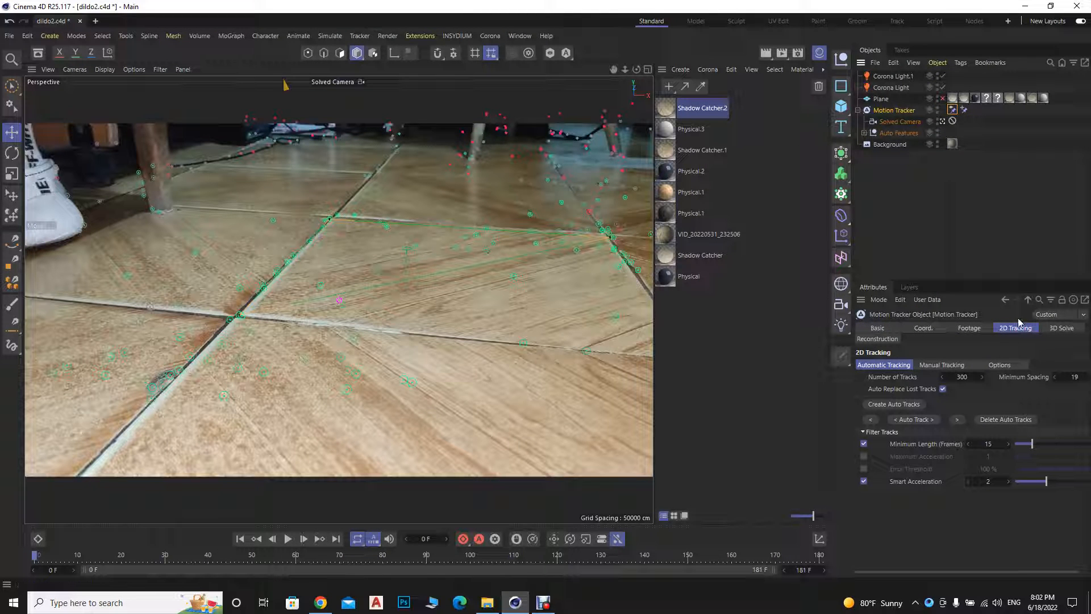
pyautogui.click(1058, 329)
pyautogui.click(1017, 328)
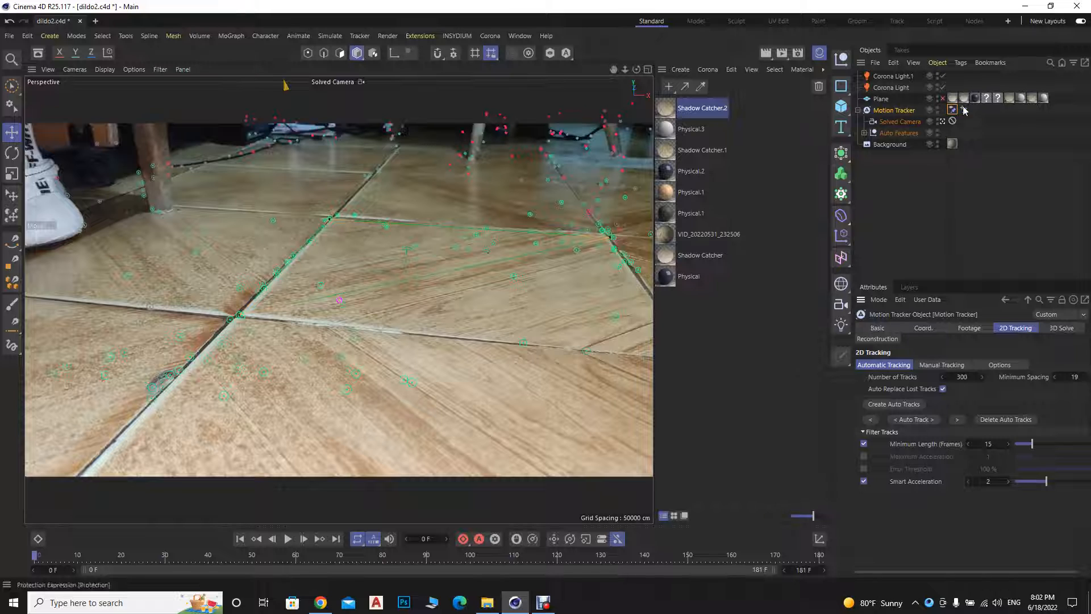
pyautogui.click(952, 110)
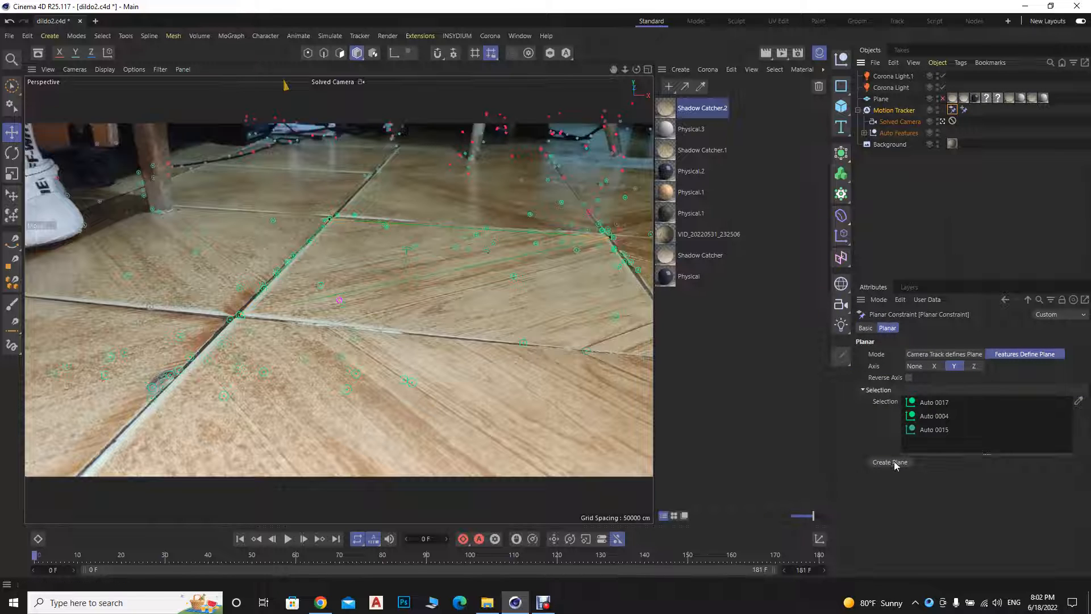
pyautogui.click(943, 99)
# Hide the material list, leave the Solved Camera view for the default camera and add a cube to the scene
pyautogui.click(819, 55)
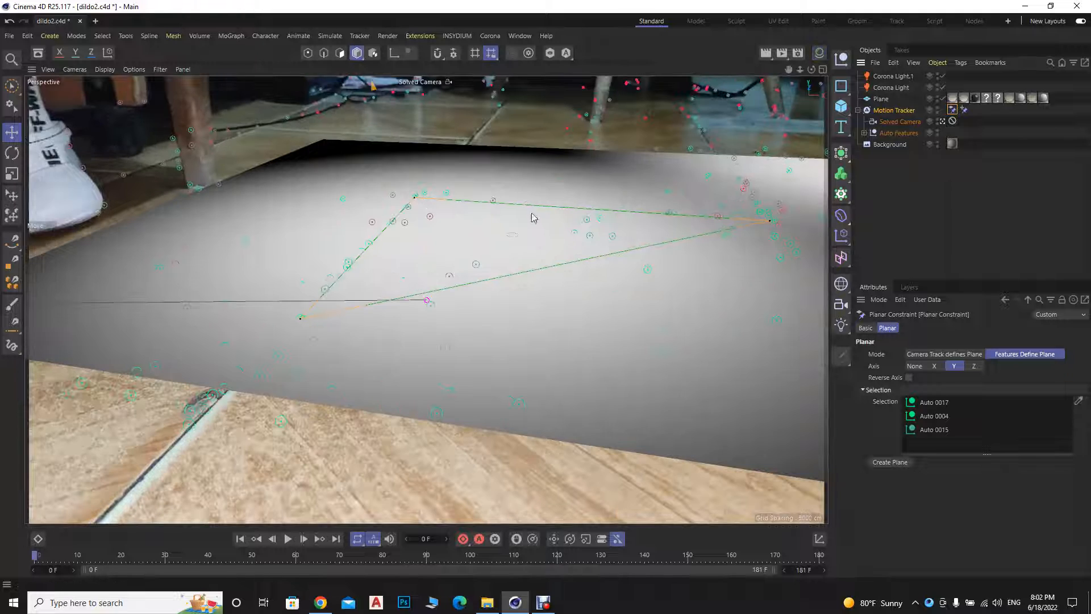
pyautogui.click(942, 121)
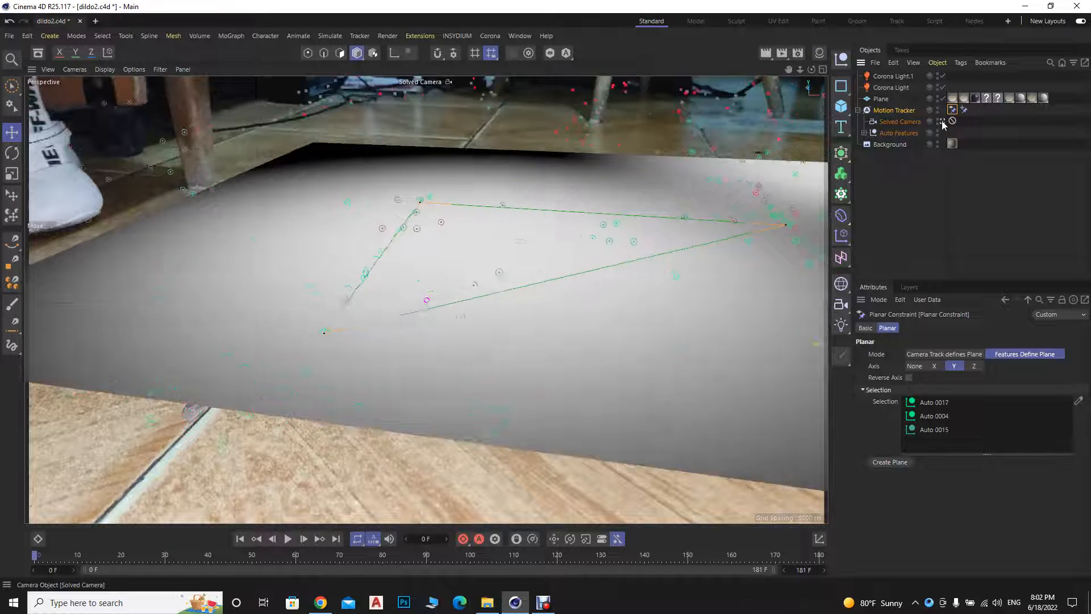
pyautogui.scroll(-2, 592, 287)
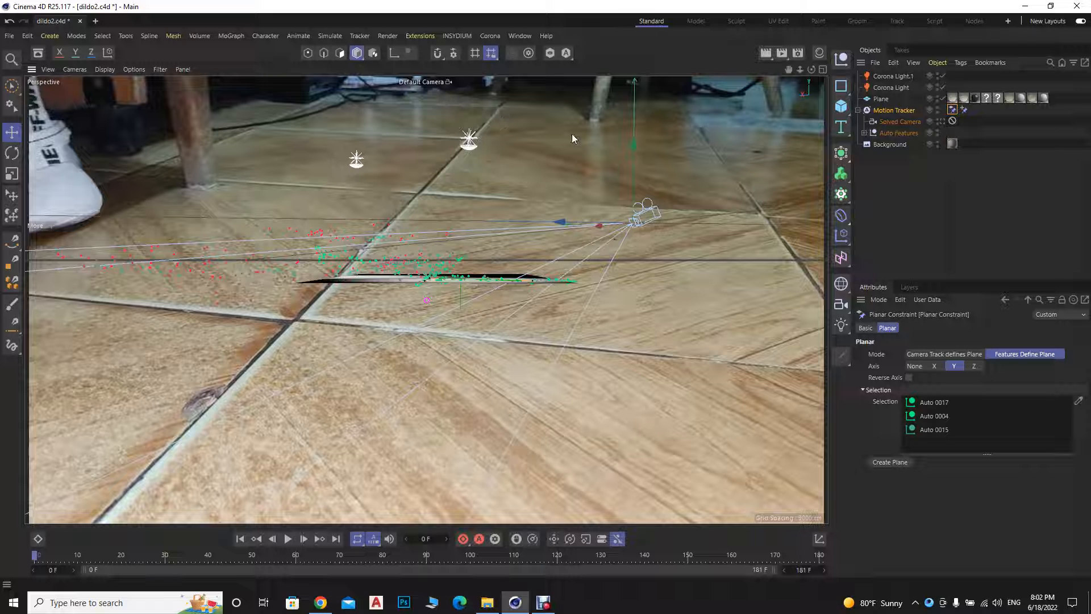
pyautogui.click(846, 111)
pyautogui.click(877, 121)
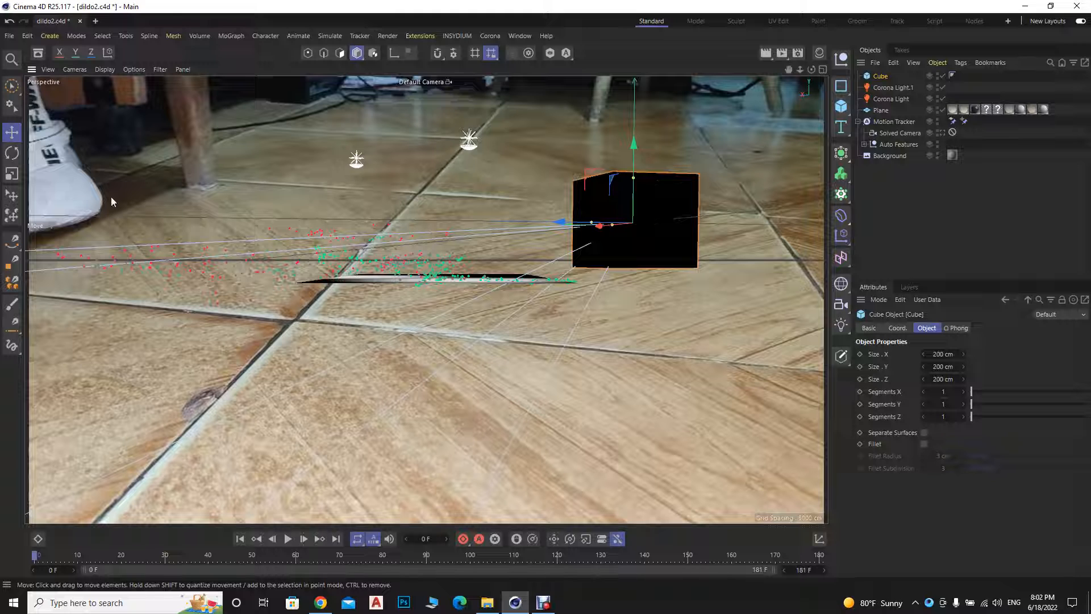
# Move the cube over the tracked floor plane and scale it down to about a quarter of its size
pyautogui.moveTo(585, 222); pyautogui.dragTo(459, 223)
pyautogui.moveTo(505, 143); pyautogui.dragTo(507, 188)
pyautogui.click(9, 177)
pyautogui.moveTo(522, 236); pyautogui.dragTo(545, 297)
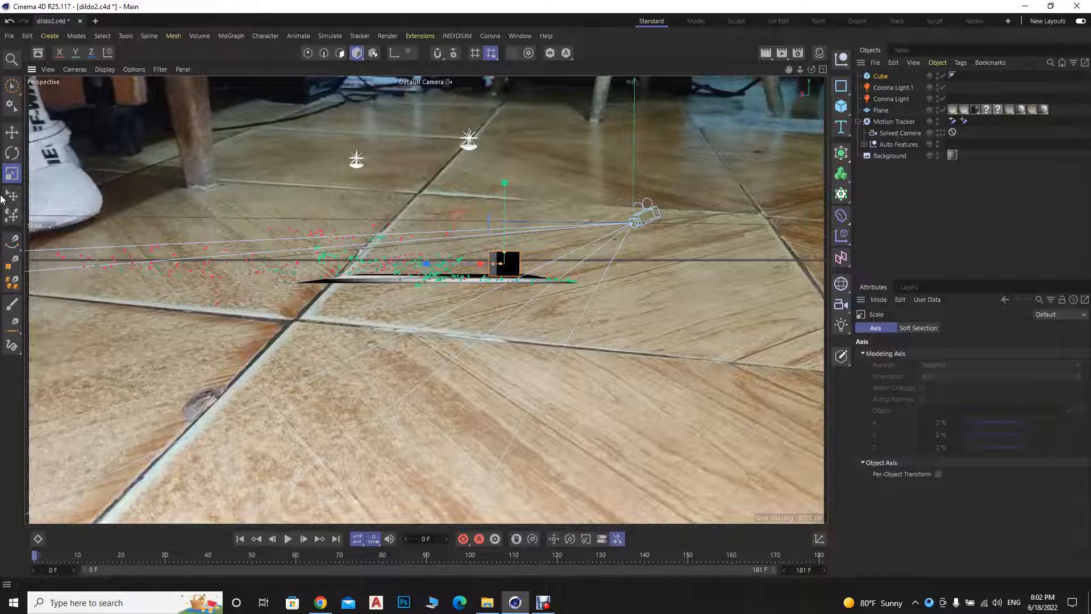
pyautogui.click(9, 133)
pyautogui.moveTo(466, 217); pyautogui.dragTo(457, 217)
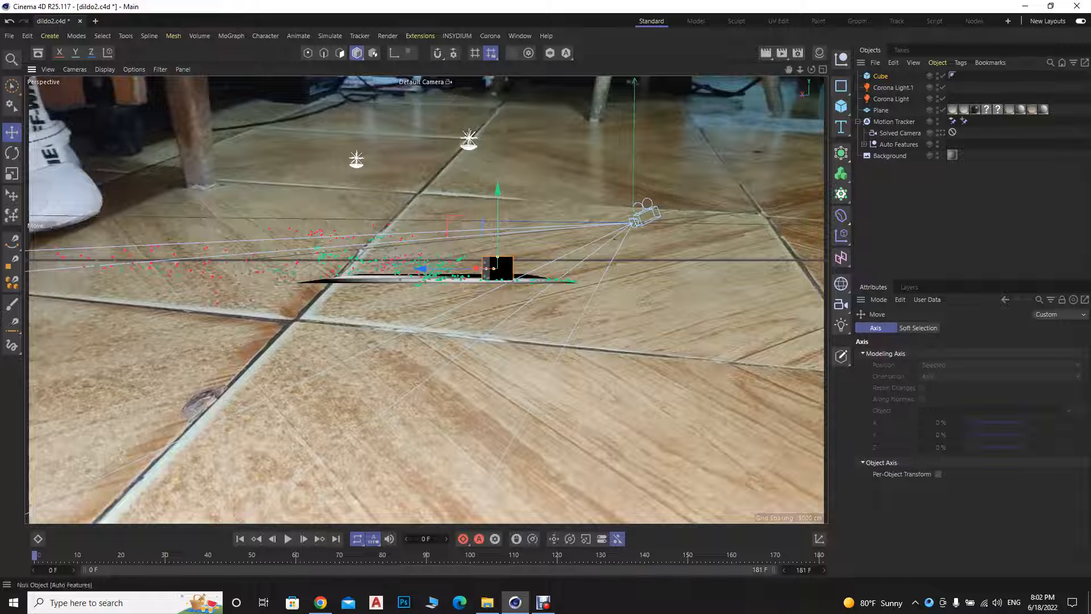
# Look through the Solved Camera, scale the cube to about half its size and lower it onto the plane
pyautogui.click(941, 132)
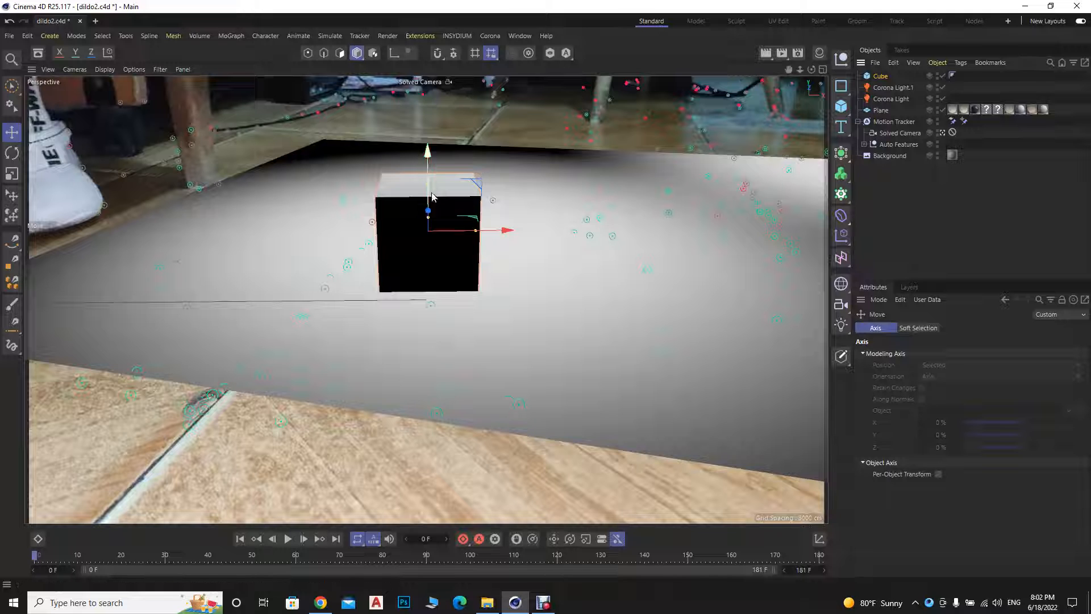
pyautogui.click(11, 174)
pyautogui.moveTo(429, 287); pyautogui.dragTo(428, 236)
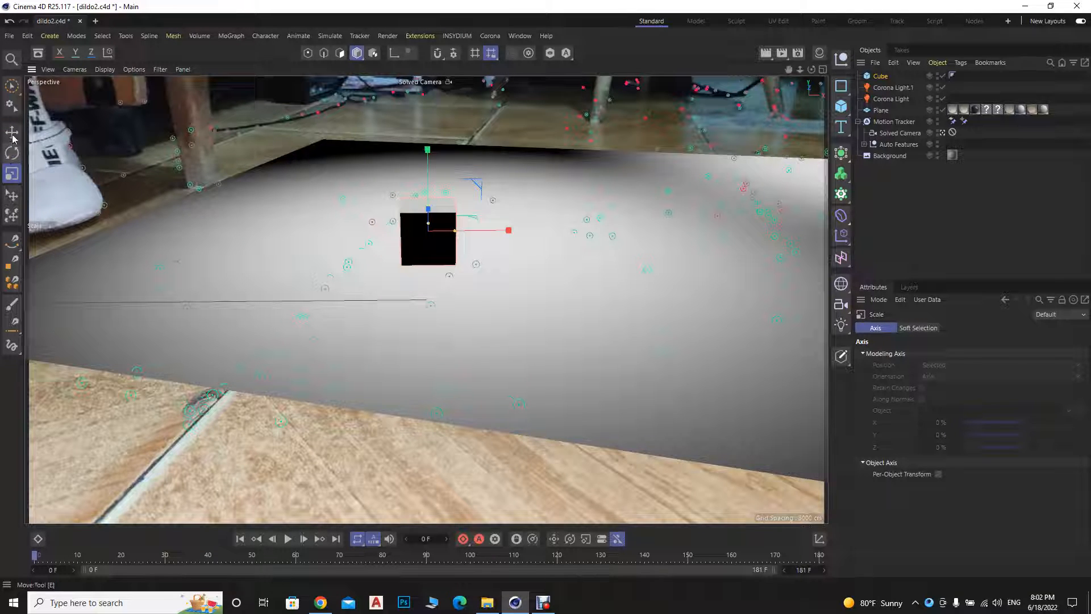
pyautogui.click(12, 132)
pyautogui.moveTo(428, 165); pyautogui.dragTo(421, 189)
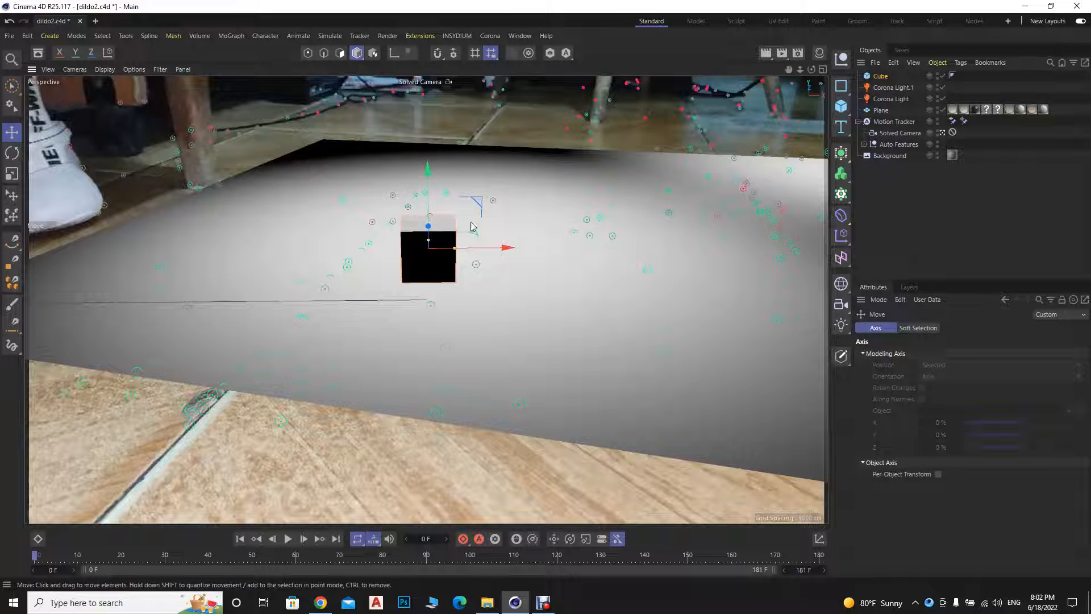
# Rotate the cube slightly about its vertical axis and move it about 32 cm along X toward the shoe
pyautogui.click(12, 153)
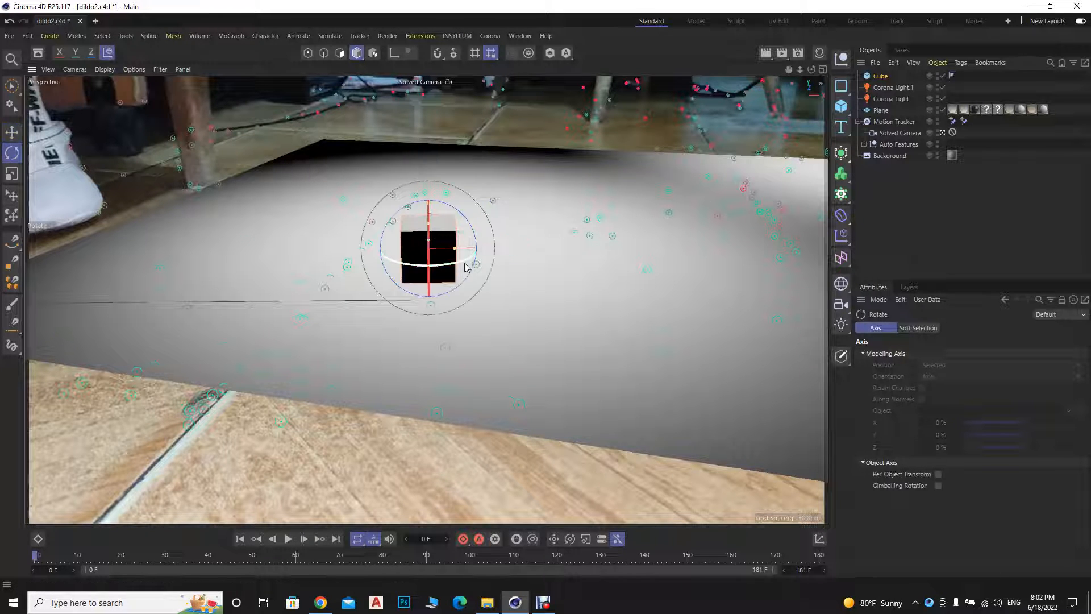
pyautogui.moveTo(463, 263); pyautogui.dragTo(446, 268)
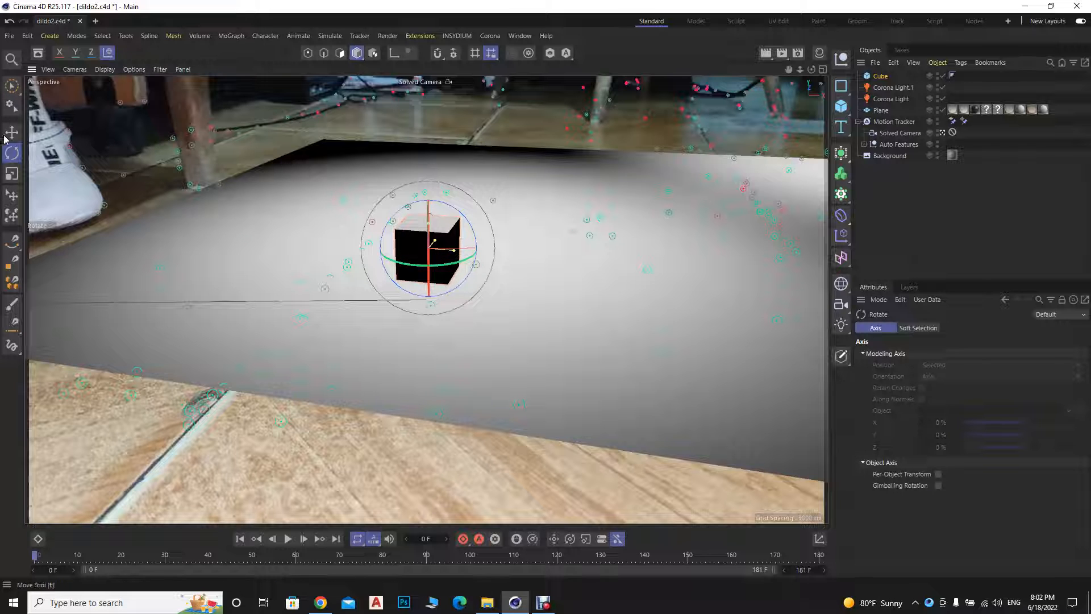
pyautogui.click(11, 132)
pyautogui.moveTo(487, 247); pyautogui.dragTo(425, 241)
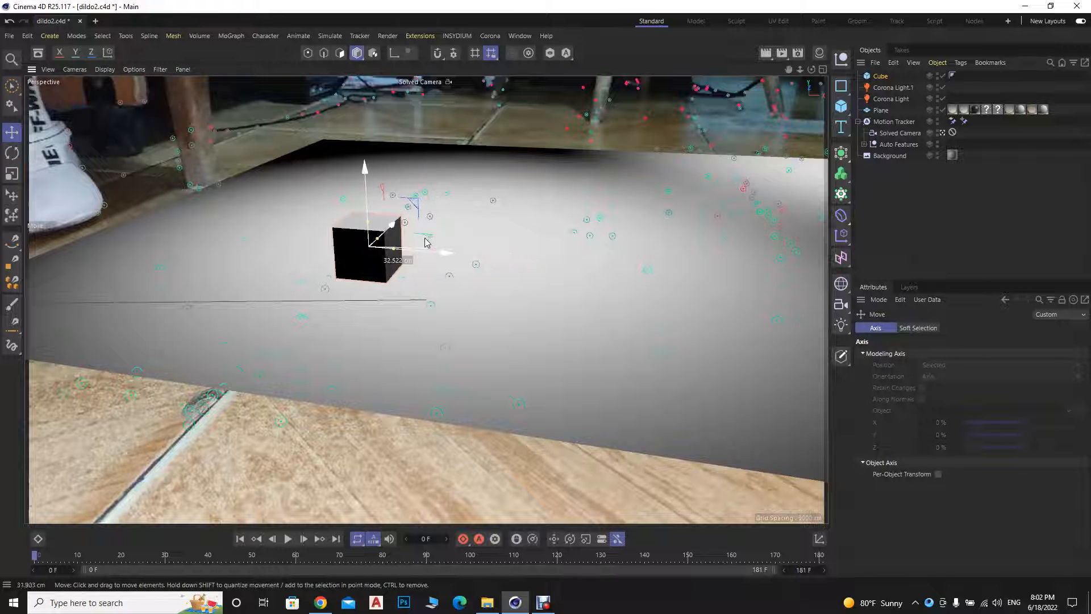
# Start Corona interactive rendering and move the cube along its Z axis toward the camera
pyautogui.click(490, 35)
pyautogui.click(500, 213)
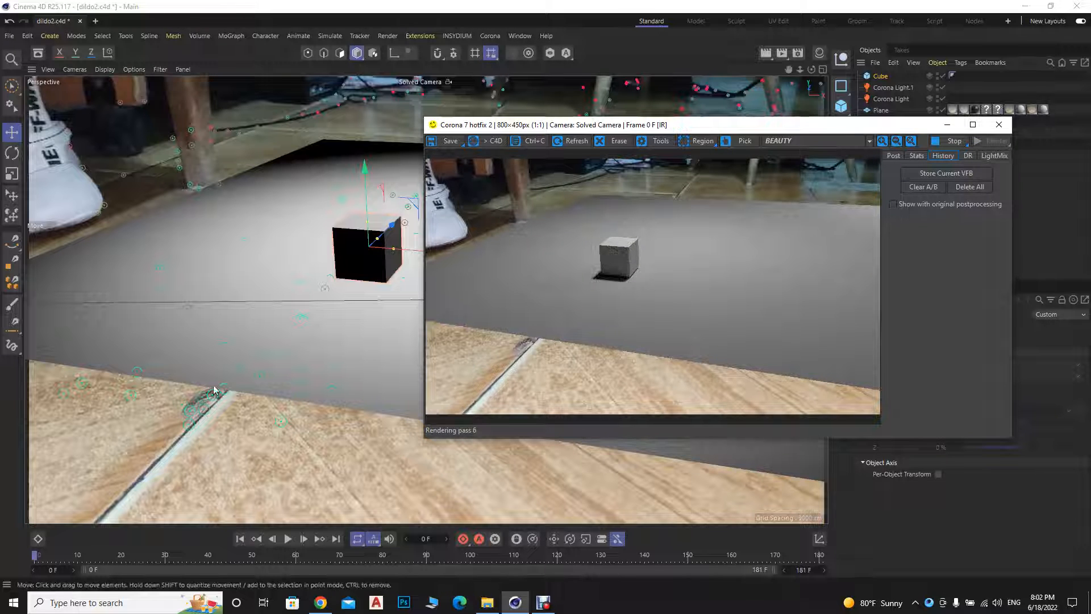
pyautogui.moveTo(670, 130); pyautogui.dragTo(708, 122)
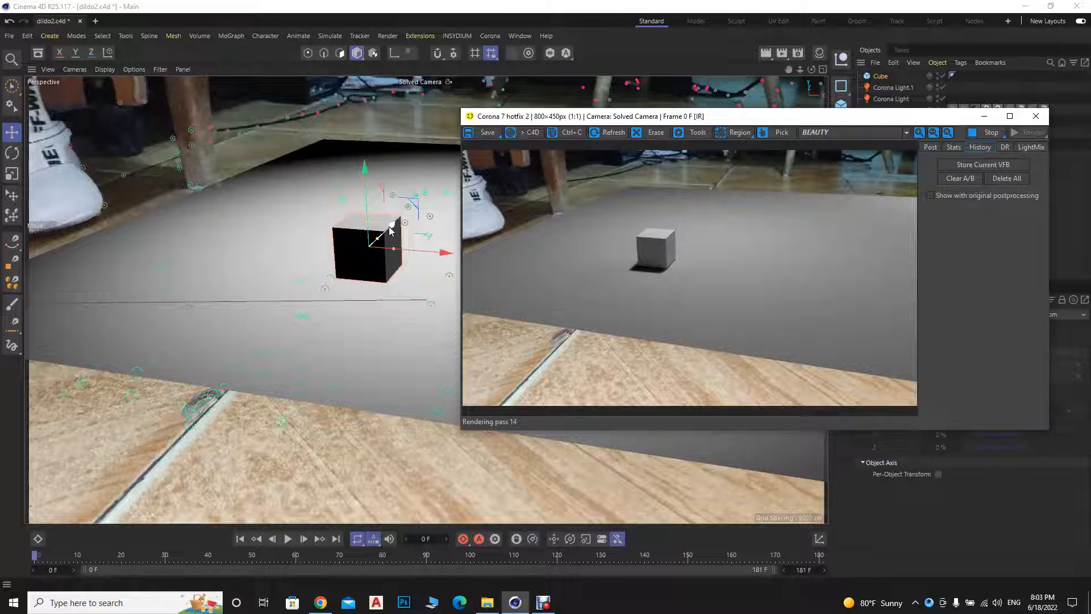
pyautogui.moveTo(391, 230); pyautogui.dragTo(369, 244)
# Examine the cube and its shadow on the plane in the interactive render, and close the render window
pyautogui.moveTo(666, 117); pyautogui.dragTo(473, 123)
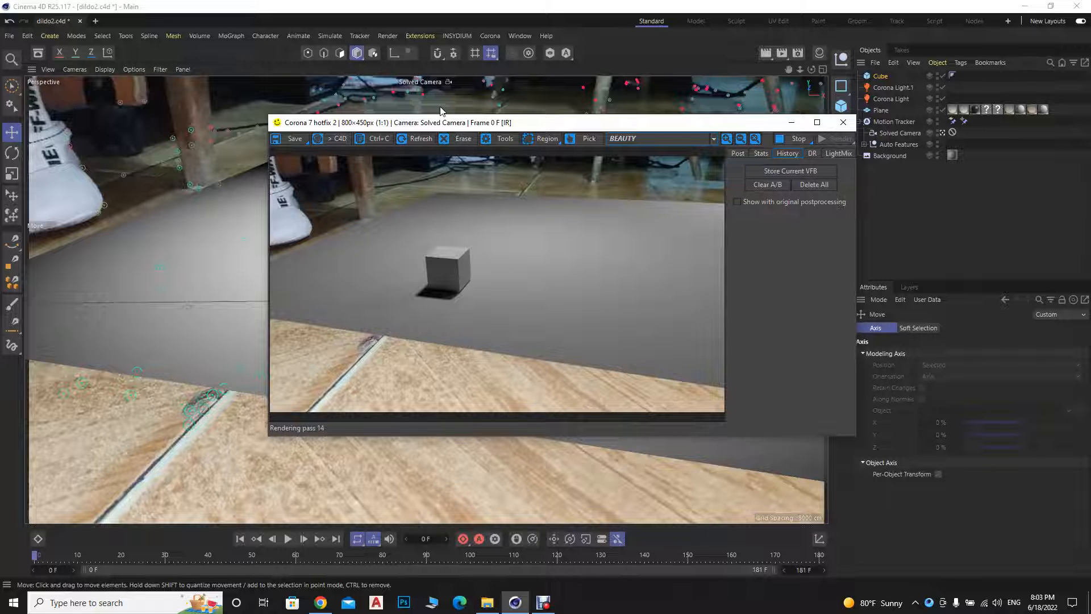
pyautogui.moveTo(430, 125); pyautogui.dragTo(555, 158)
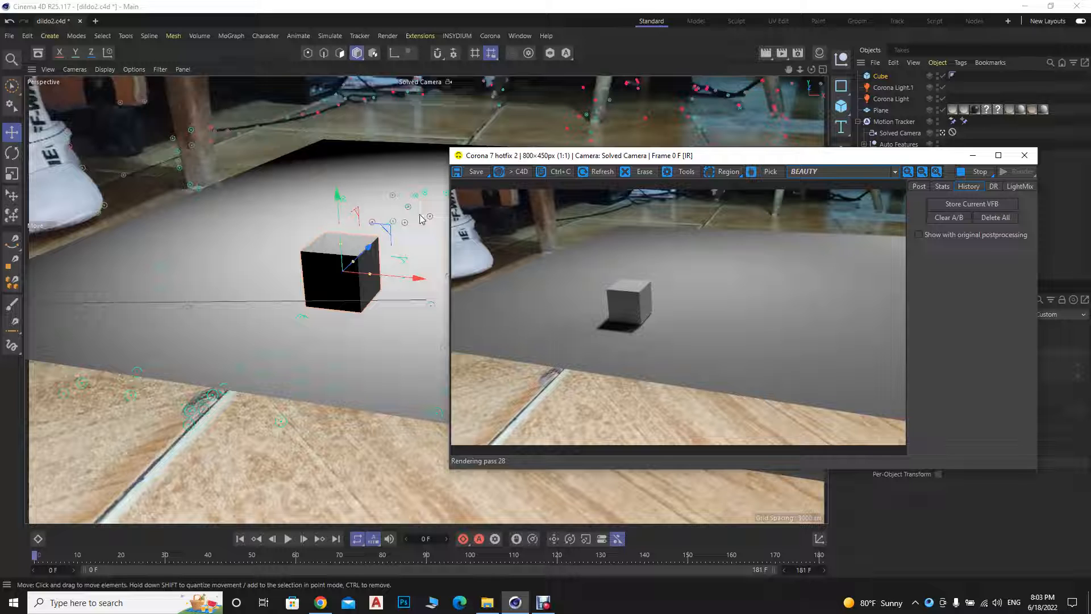
pyautogui.moveTo(509, 157); pyautogui.dragTo(491, 177)
pyautogui.moveTo(677, 169); pyautogui.dragTo(702, 218)
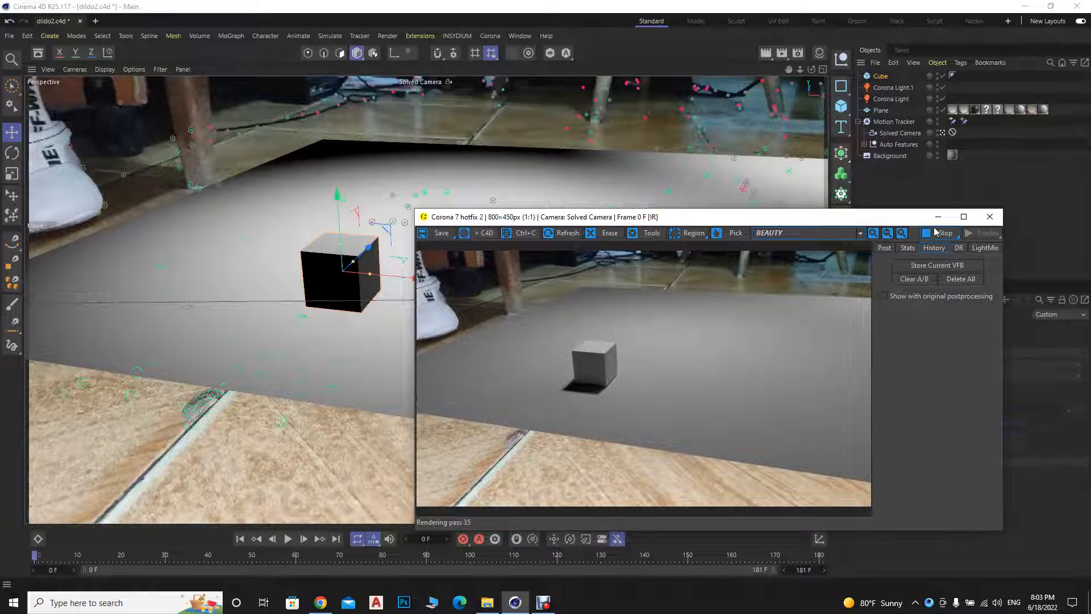
pyautogui.click(990, 216)
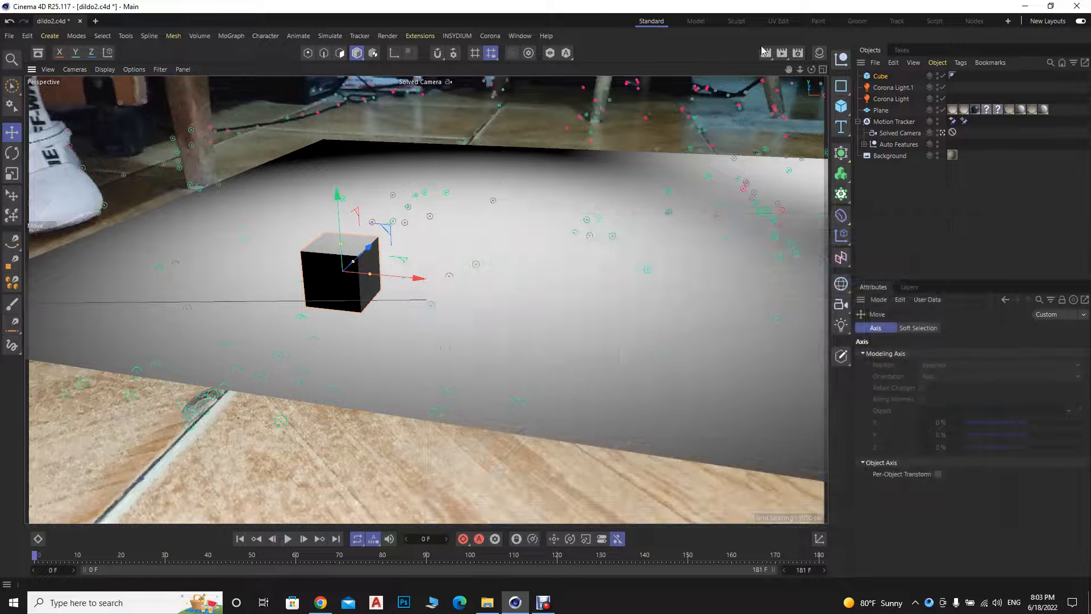
# Create a Corona Shadow Catcher material and apply it to the floor plane
pyautogui.click(818, 52)
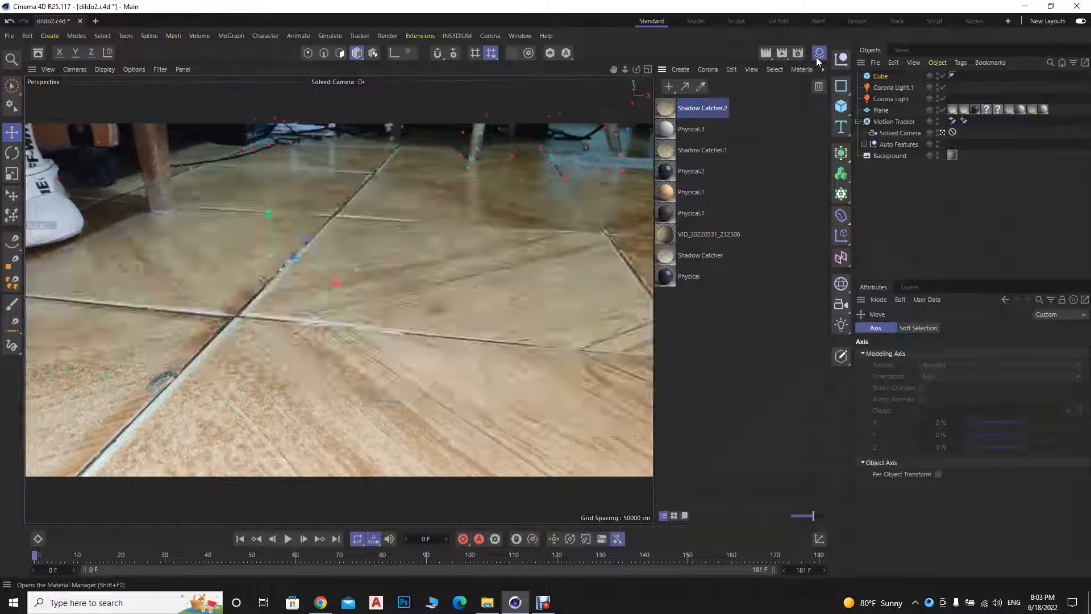
pyautogui.click(714, 71)
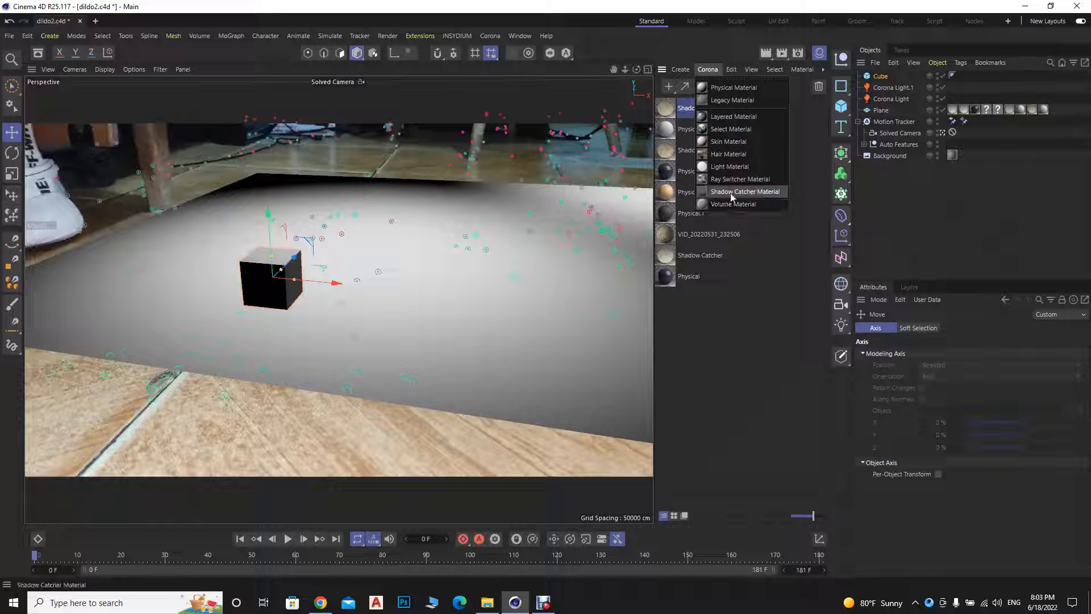
pyautogui.click(765, 192)
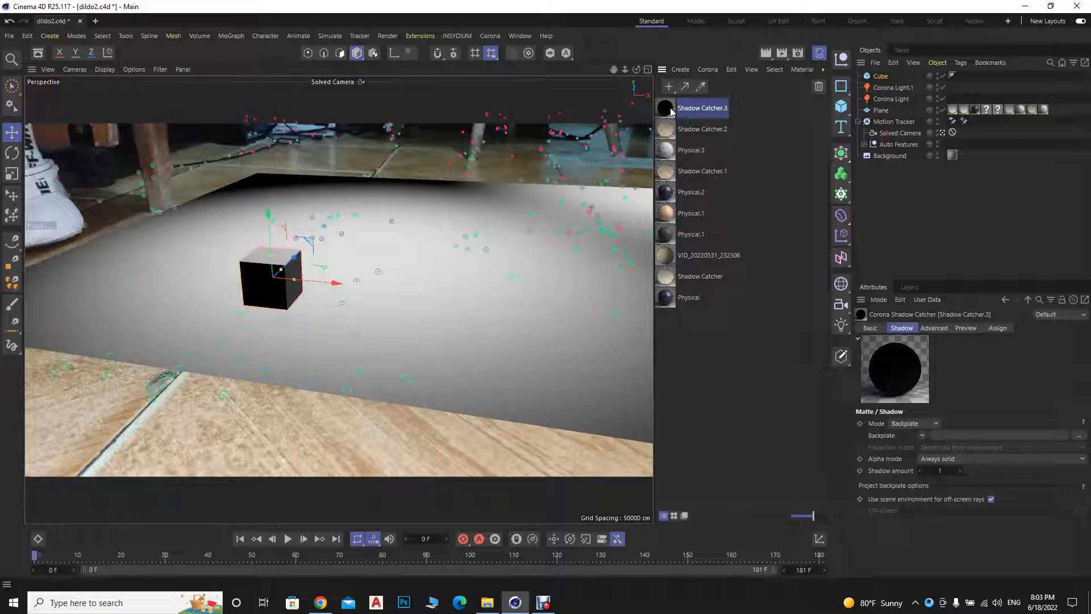
pyautogui.moveTo(671, 111); pyautogui.dragTo(486, 338)
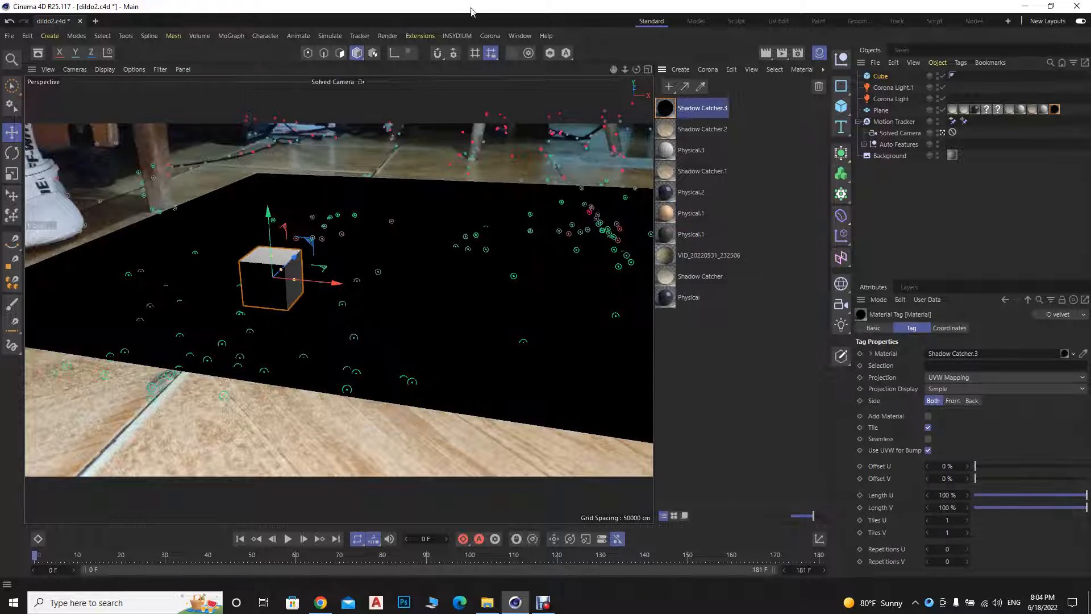
# Run Corona interactive rendering again and place its window clear of the material list
pyautogui.click(490, 35)
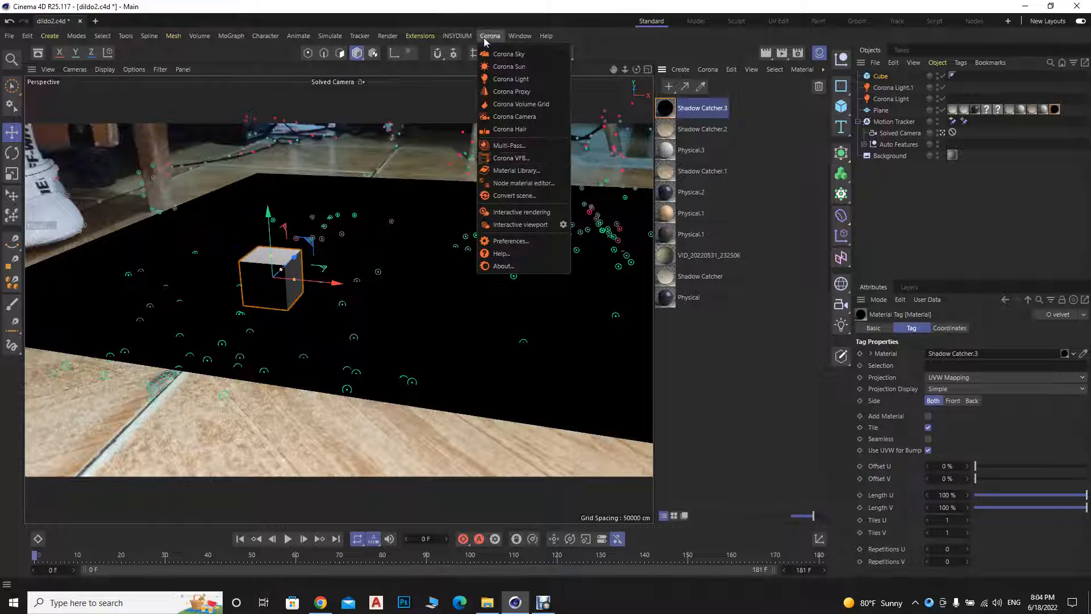
pyautogui.click(519, 212)
pyautogui.moveTo(506, 214); pyautogui.dragTo(177, 164)
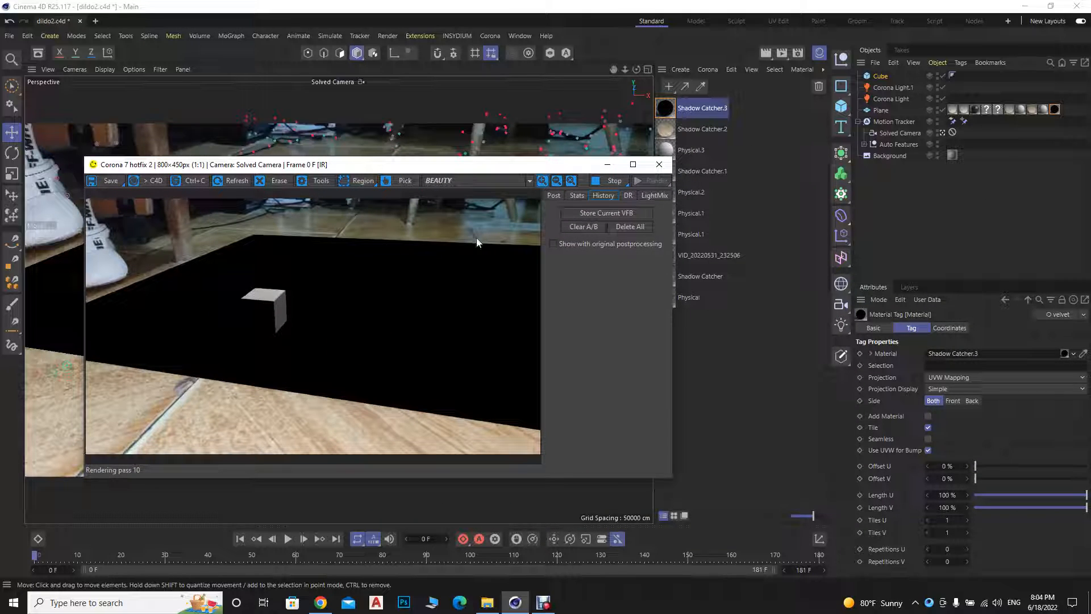
pyautogui.moveTo(534, 165); pyautogui.dragTo(519, 163)
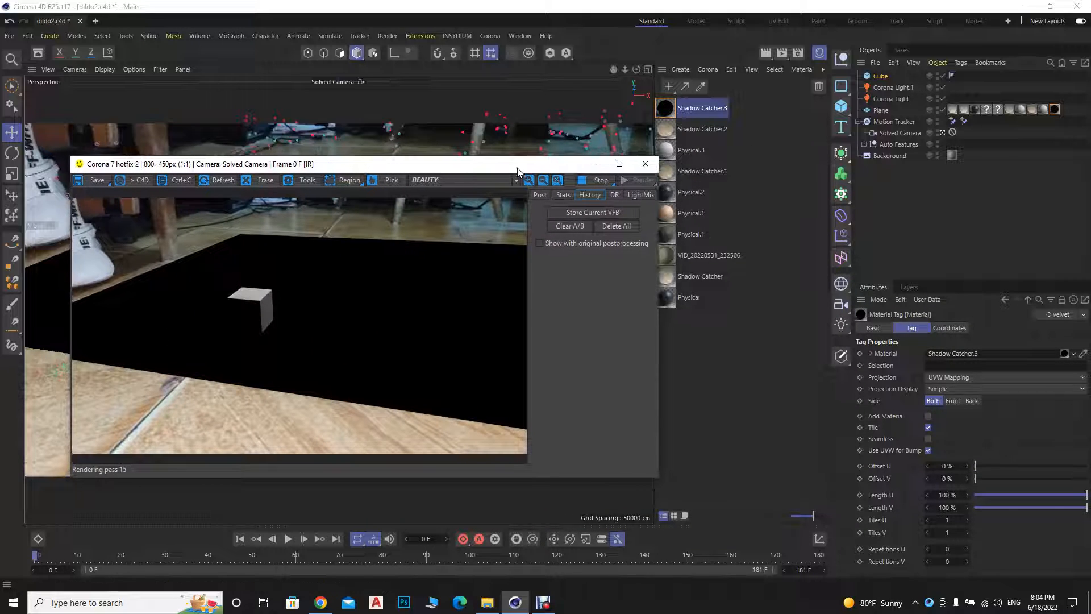
# Open the new shadow catcher material for editing and set its Matte/Shadow mode to Environment
pyautogui.doubleClick(666, 108)
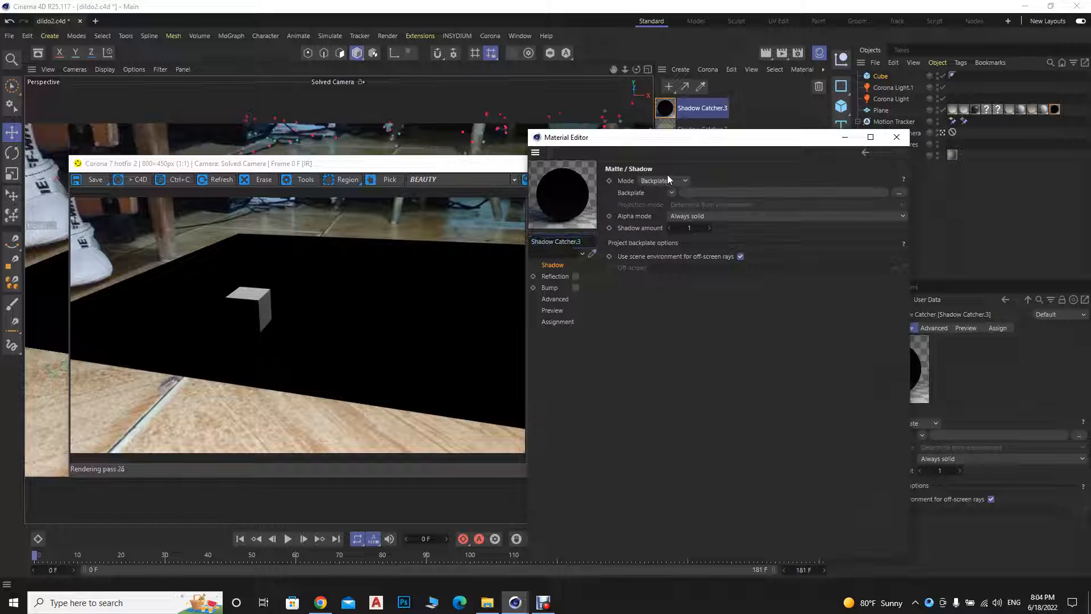
pyautogui.click(662, 181)
pyautogui.click(663, 202)
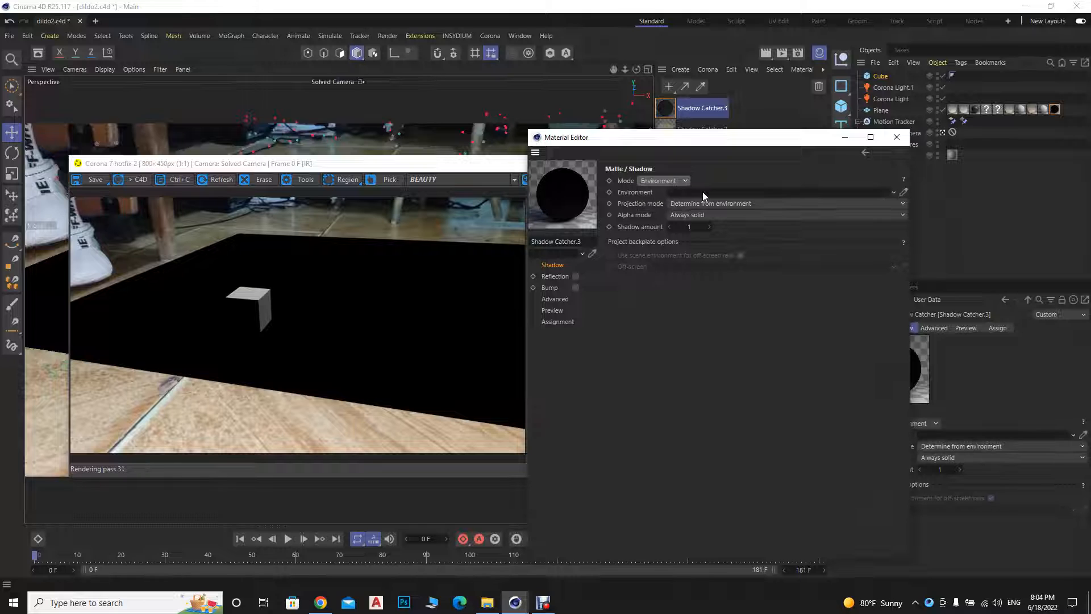
pyautogui.moveTo(642, 140); pyautogui.dragTo(418, 162)
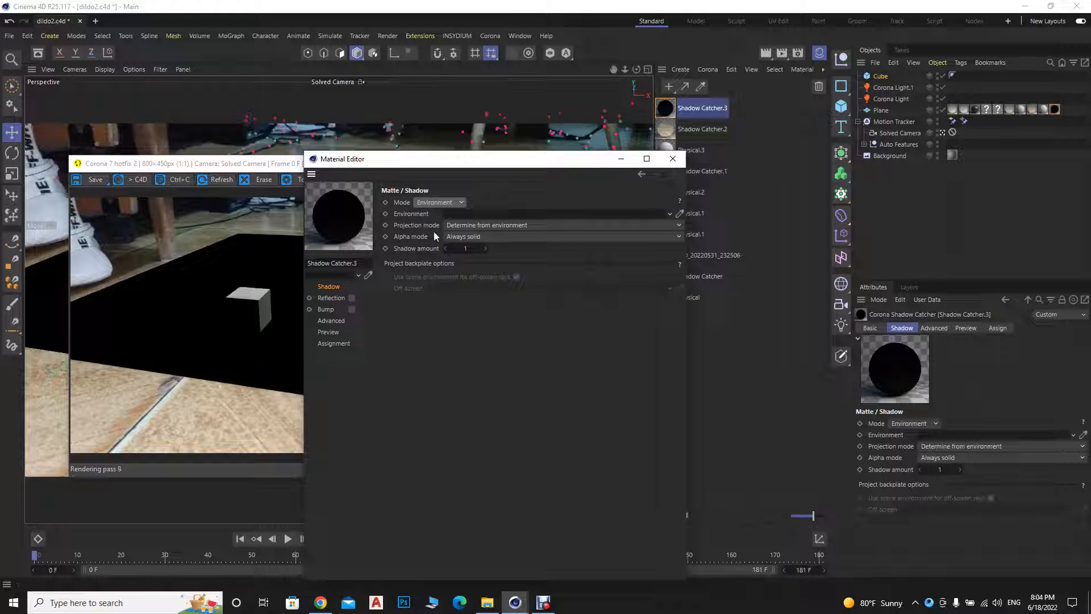
# Check the background's material and the motion tracker's footage, and assign VID_20220531_232506 as the shadow catcher's Environment
pyautogui.click(886, 156)
pyautogui.moveTo(579, 160); pyautogui.dragTo(537, 159)
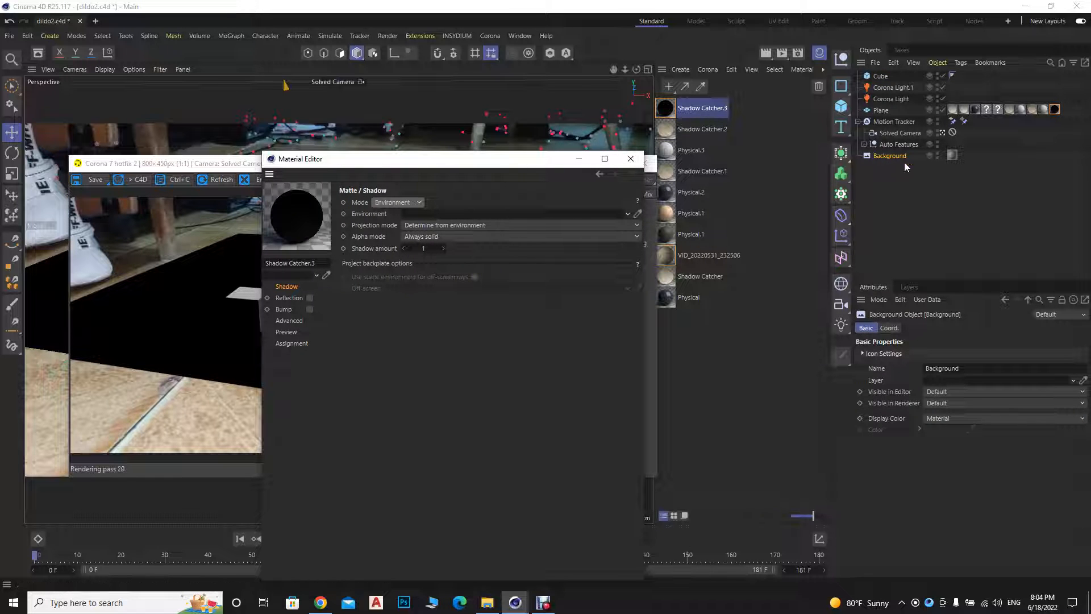
pyautogui.click(950, 156)
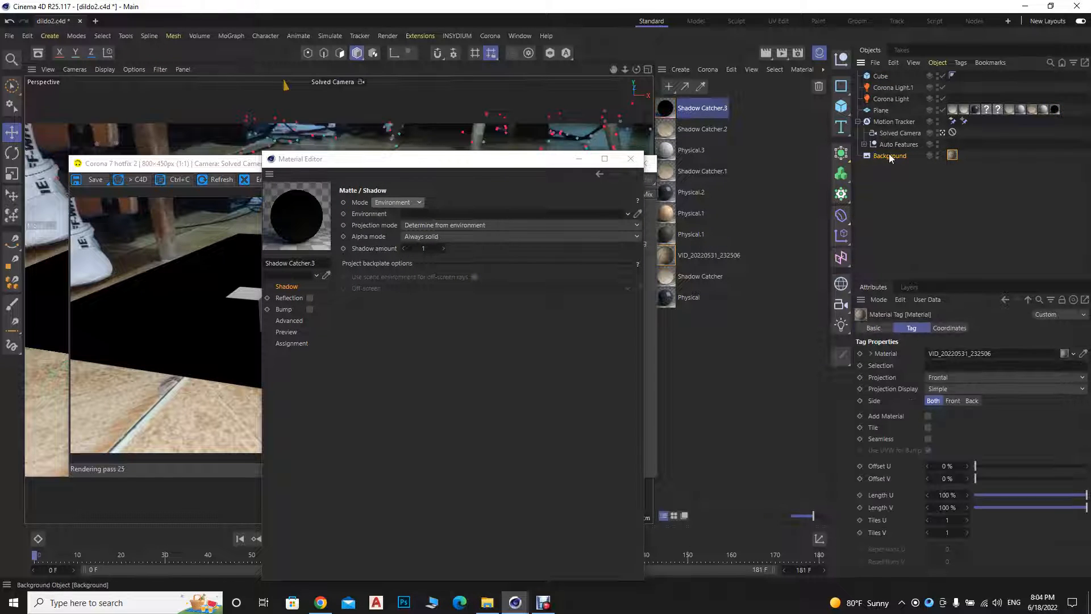
pyautogui.click(894, 121)
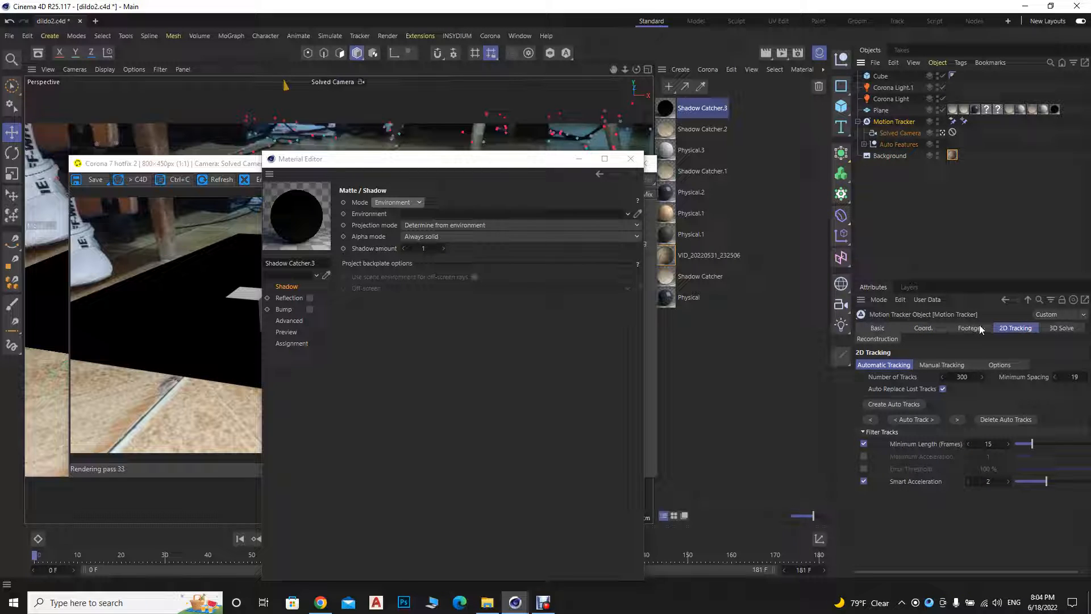
pyautogui.click(962, 329)
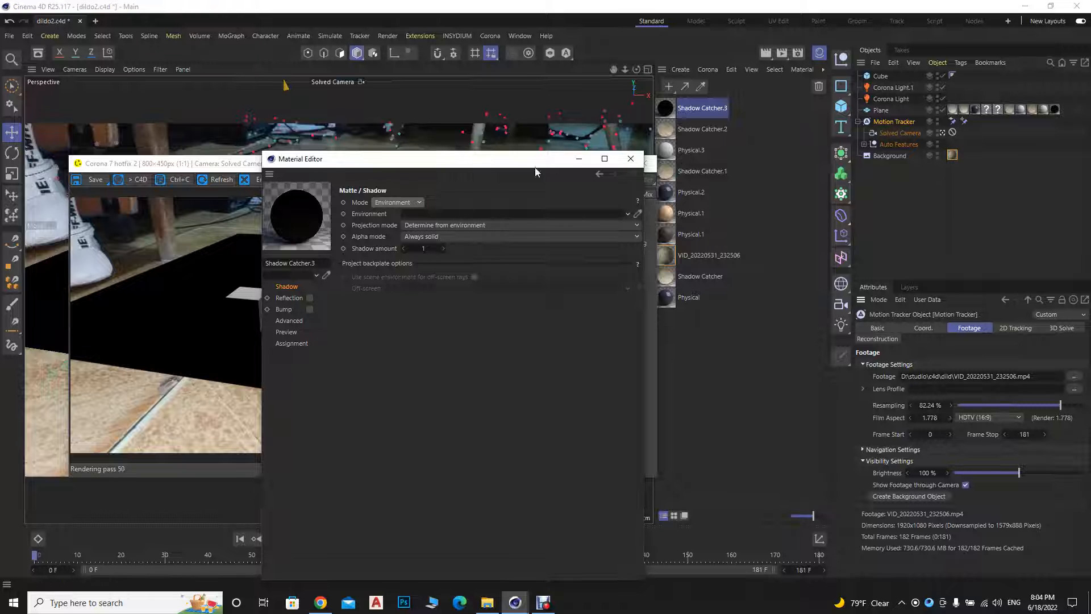
pyautogui.moveTo(508, 164); pyautogui.dragTo(464, 155)
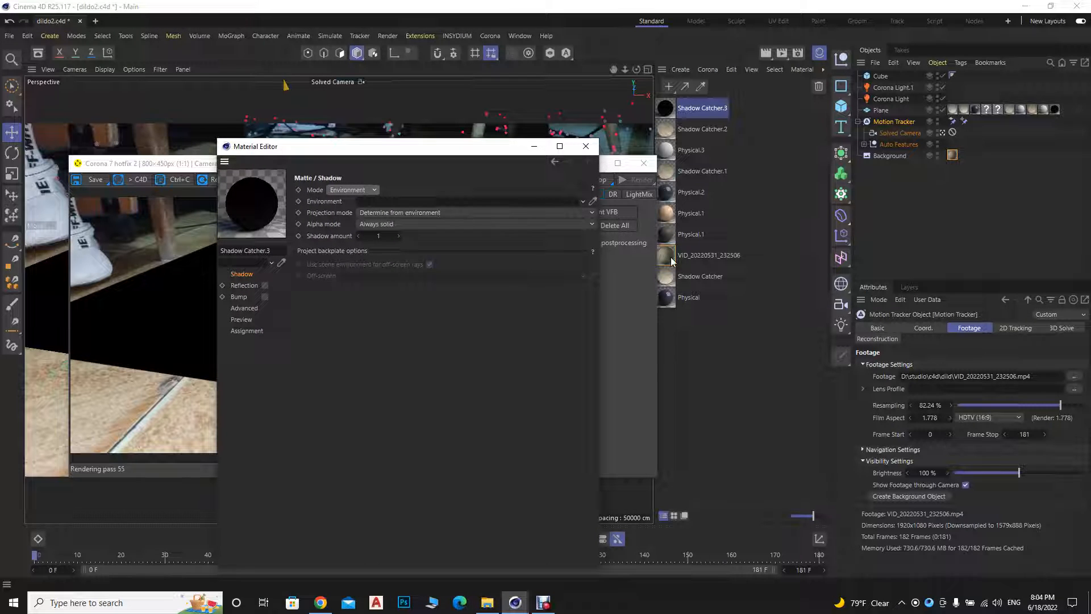
pyautogui.moveTo(672, 260); pyautogui.dragTo(415, 202)
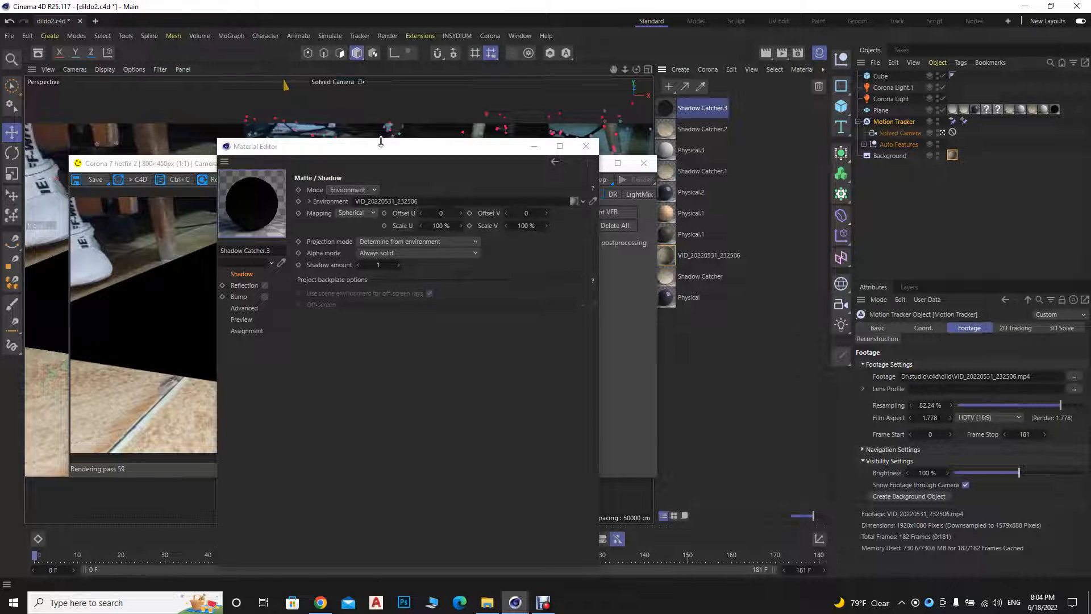
# Set the shadow catcher's environment mapping to Frontal and close the material editor
pyautogui.moveTo(381, 141); pyautogui.dragTo(756, 135)
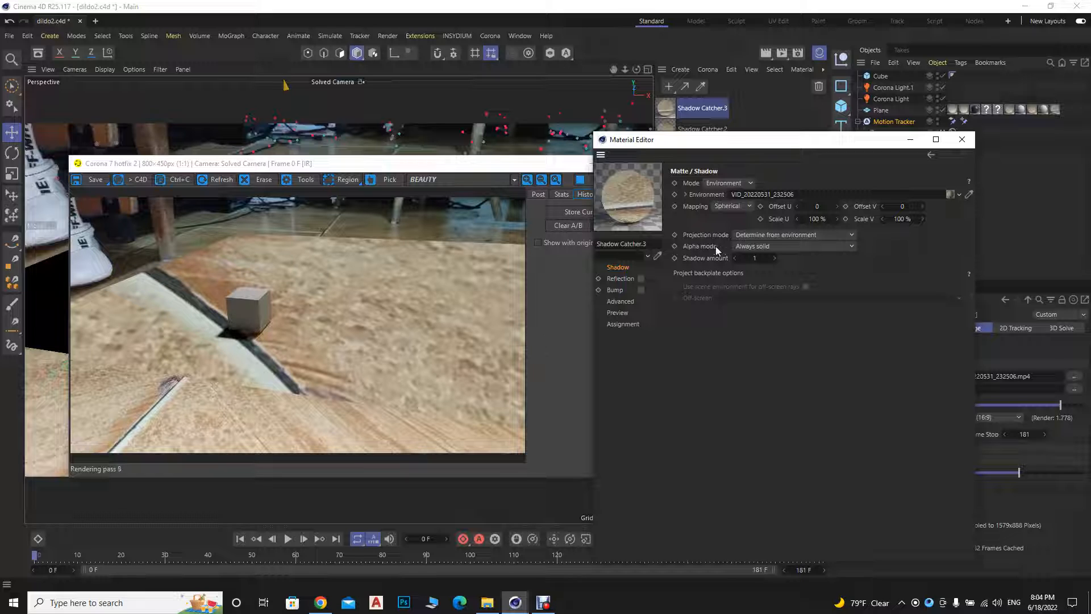
pyautogui.click(733, 206)
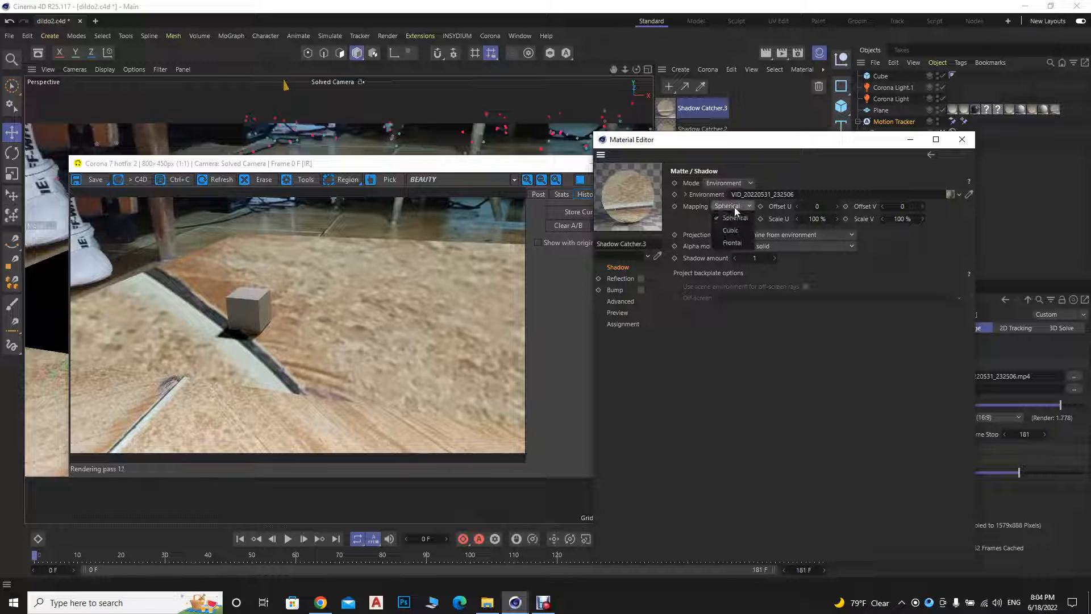
pyautogui.click(731, 243)
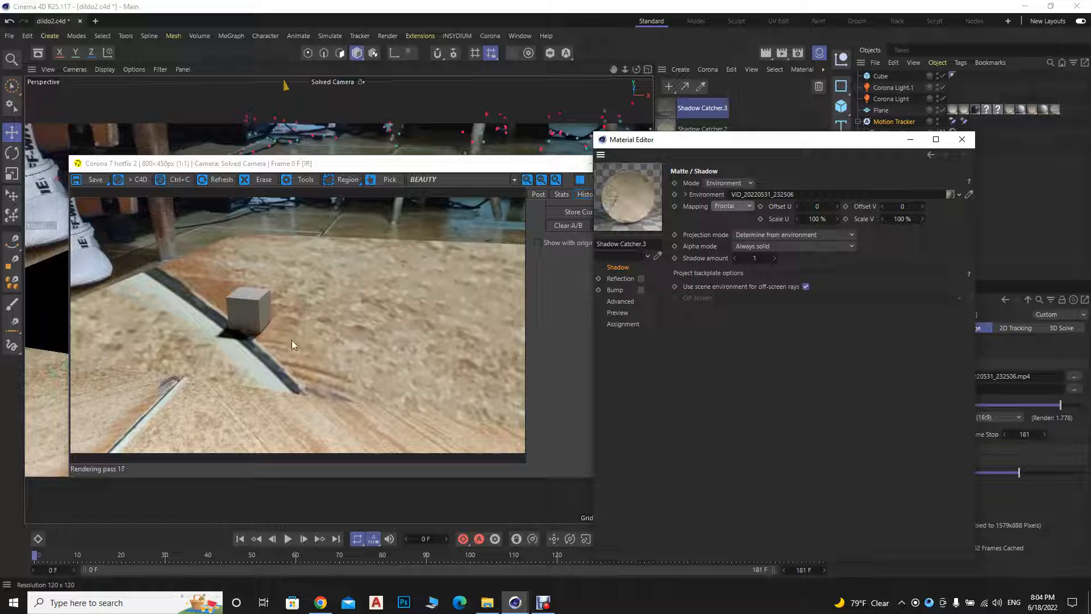
pyautogui.click(962, 140)
# Uncover the cube in the viewport and raise it so that it floats above the tiled floor
pyautogui.click(343, 176)
pyautogui.click(343, 176)
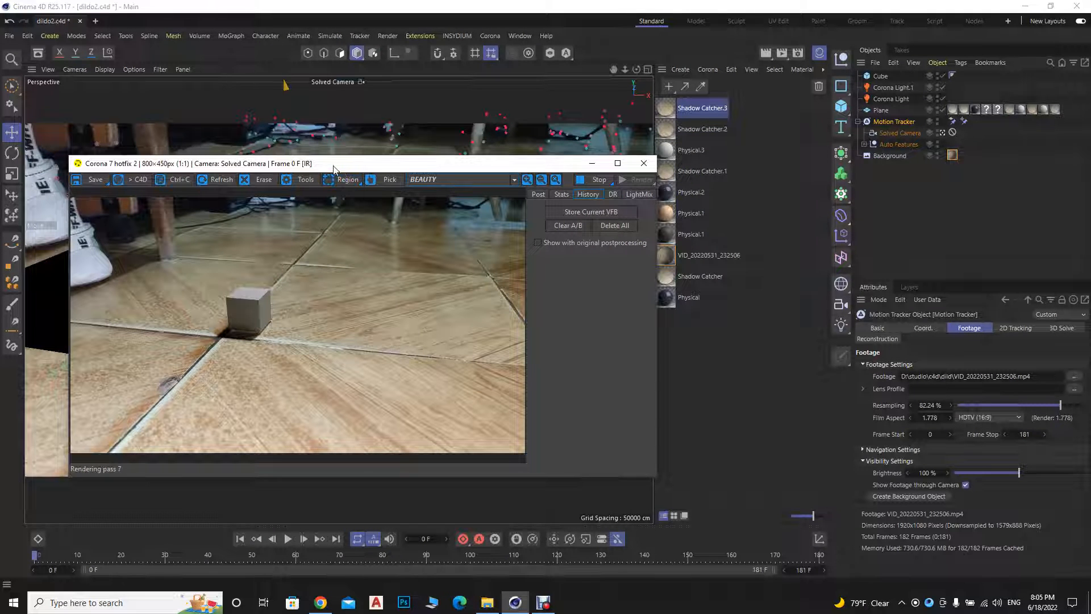
pyautogui.moveTo(343, 164); pyautogui.dragTo(742, 150)
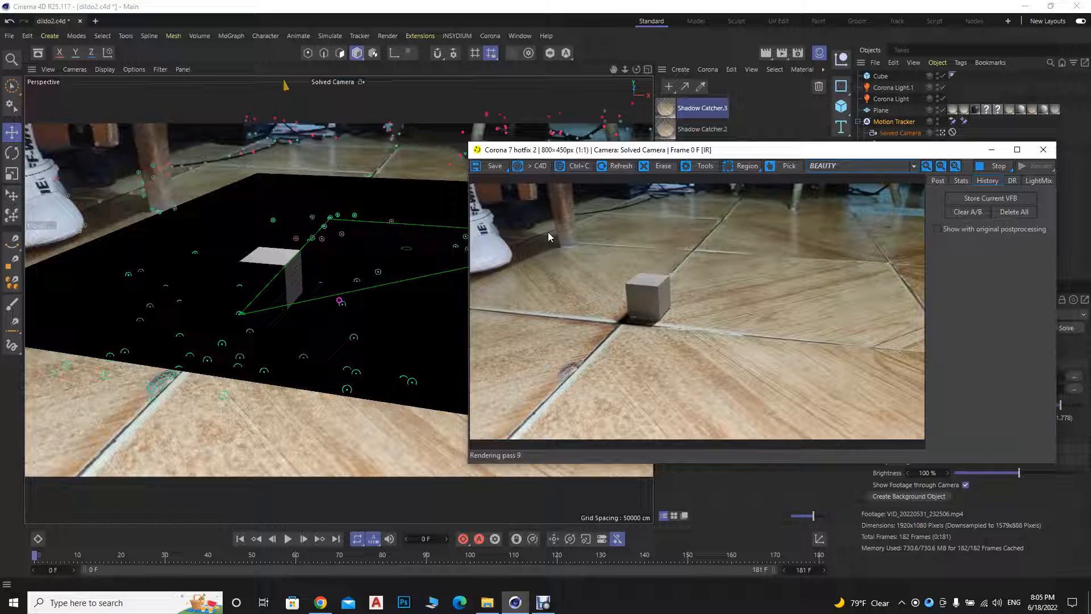
pyautogui.click(291, 281)
pyautogui.moveTo(291, 260); pyautogui.dragTo(331, 207)
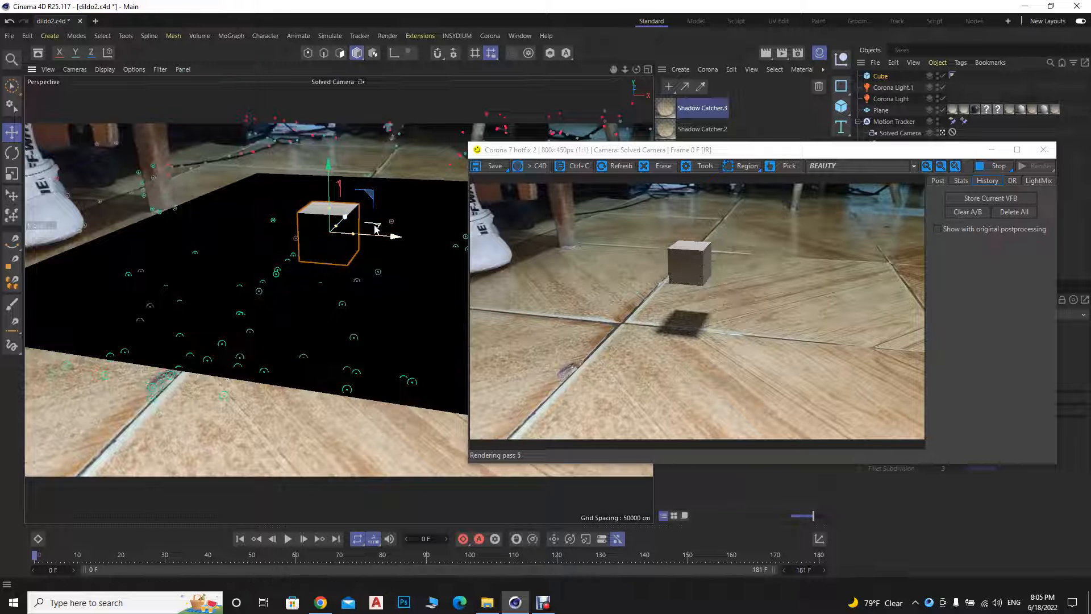
pyautogui.moveTo(291, 219); pyautogui.dragTo(325, 242)
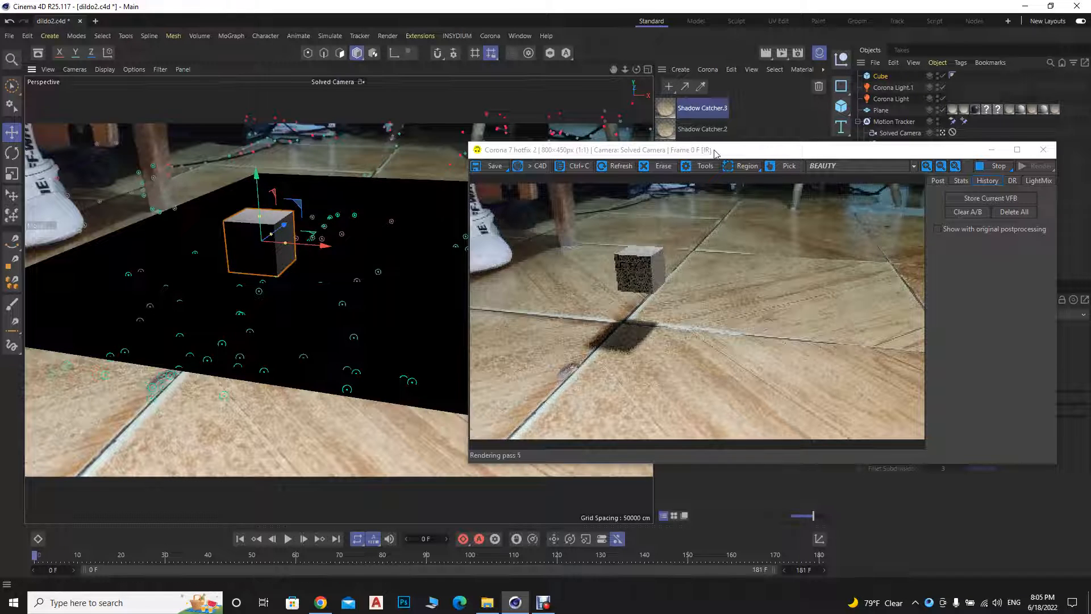
# Reopen the shadow catcher material beside the render and set its Shadow amount to 0.1
pyautogui.moveTo(677, 149); pyautogui.dragTo(439, 163)
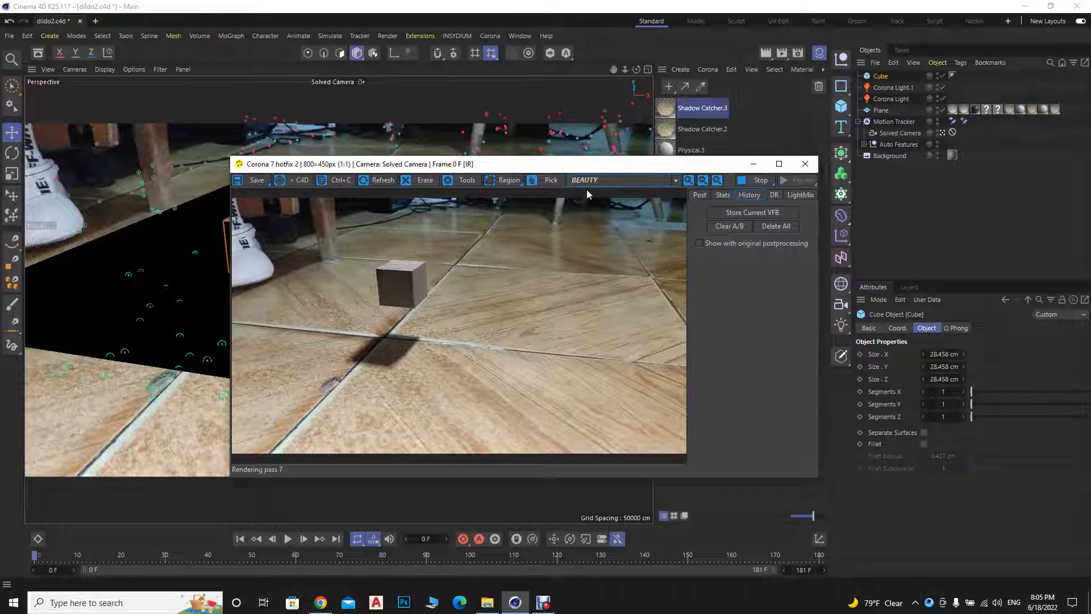
pyautogui.moveTo(623, 168); pyautogui.dragTo(454, 181)
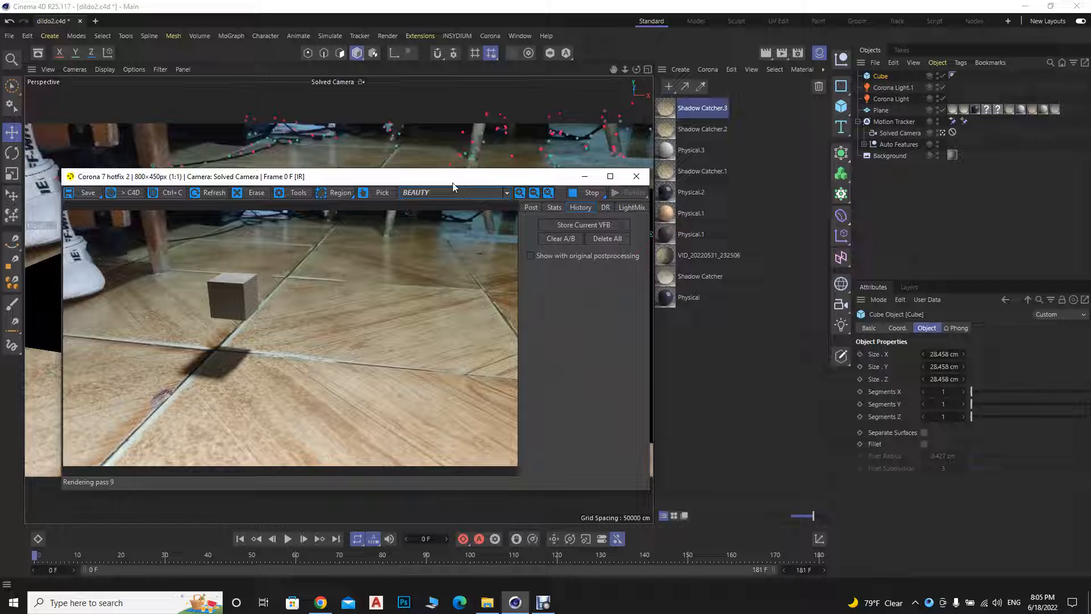
pyautogui.click(662, 110)
pyautogui.doubleClick(661, 111)
pyautogui.moveTo(682, 98); pyautogui.dragTo(465, 109)
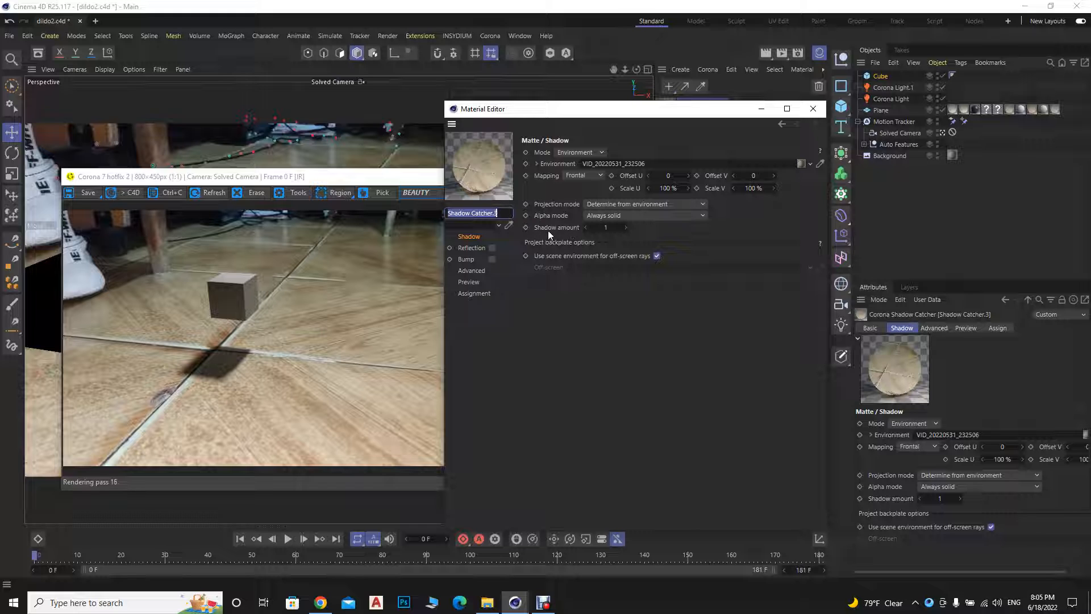
pyautogui.moveTo(600, 228); pyautogui.dragTo(591, 227)
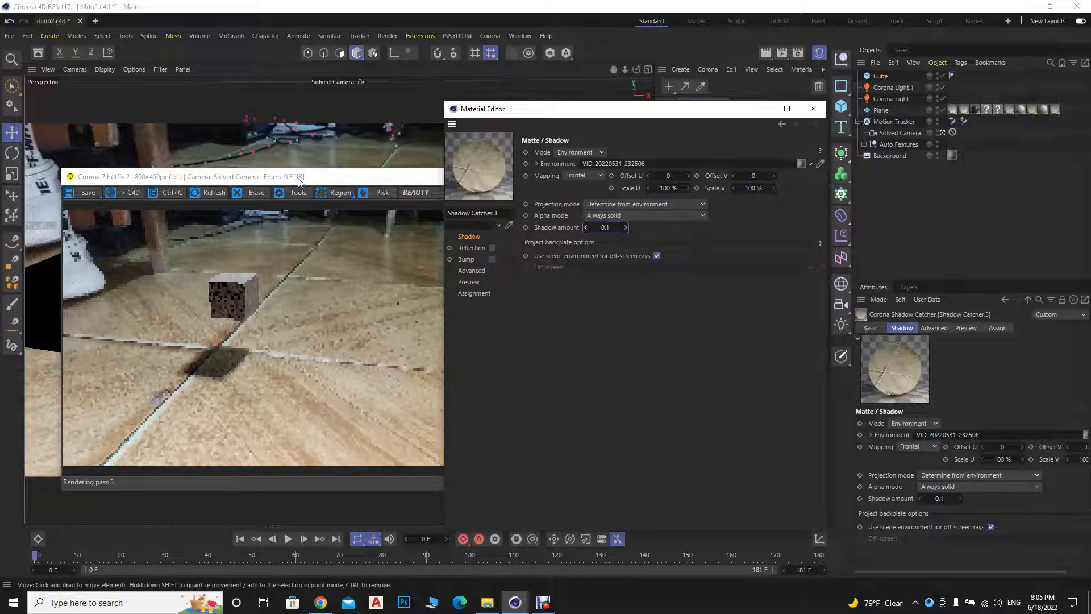
pyautogui.moveTo(336, 177); pyautogui.dragTo(405, 180)
# Set the Shadow amount back to 1 and close the material editor
pyautogui.click(527, 115)
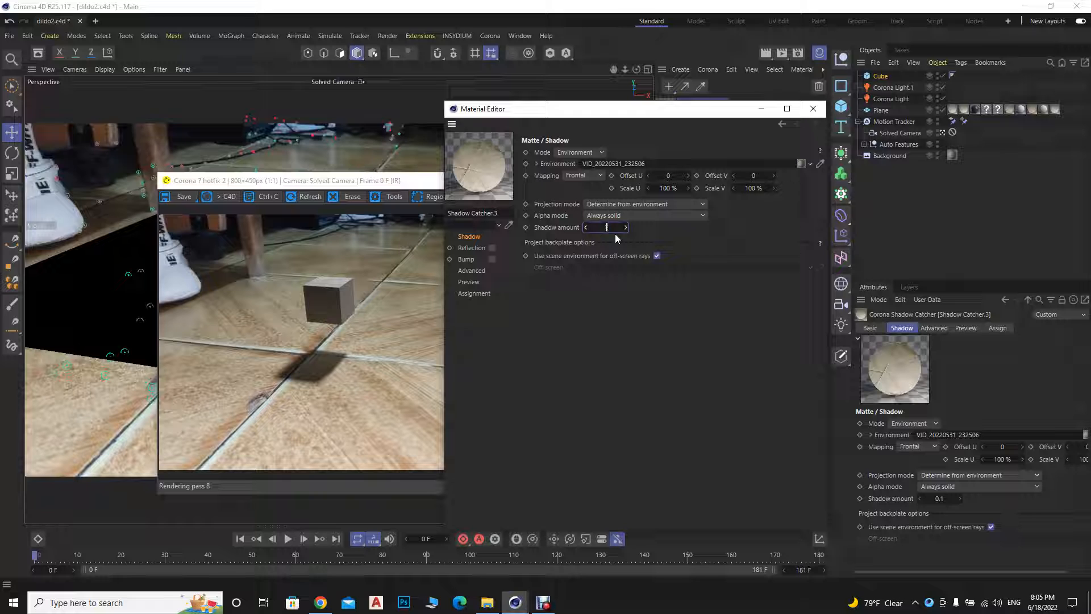
pyautogui.press('Return')
pyautogui.click(813, 109)
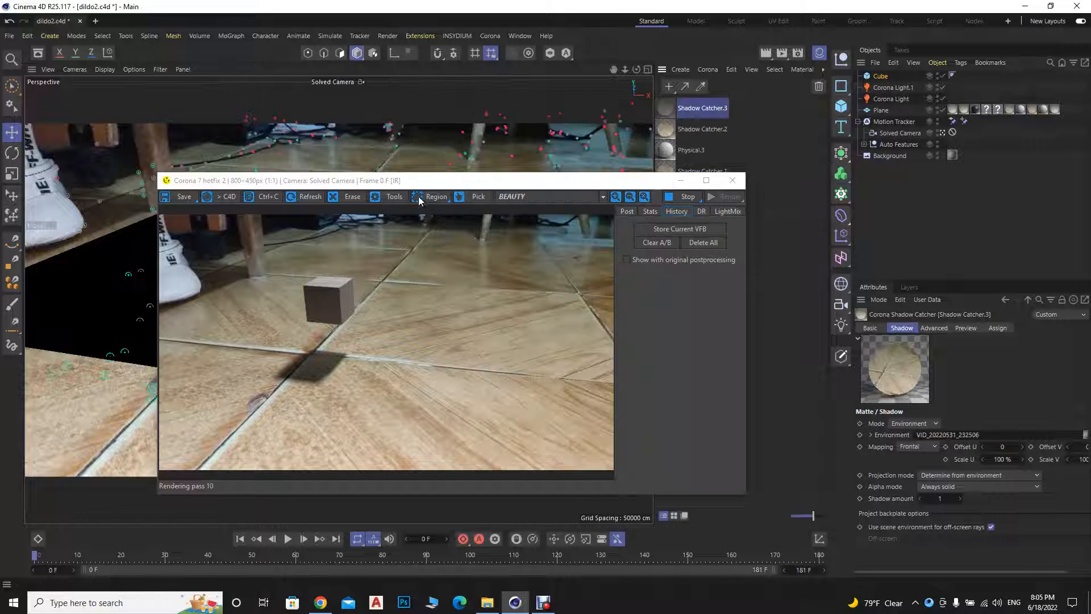
# Add a Corona Sky to the scene
pyautogui.moveTo(420, 180); pyautogui.dragTo(378, 150)
pyautogui.click(705, 70)
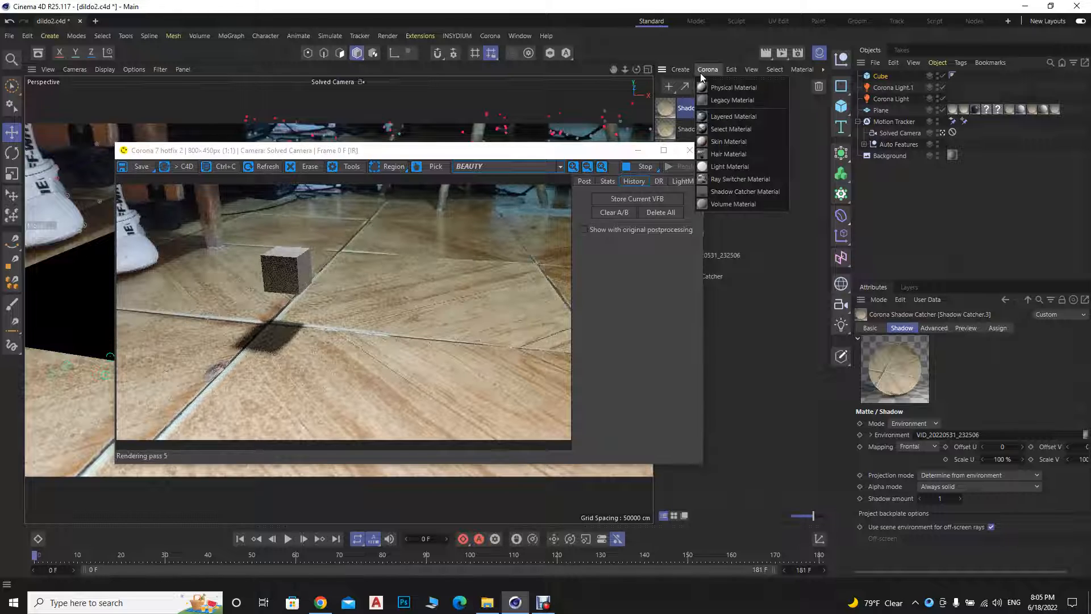
pyautogui.click(489, 35)
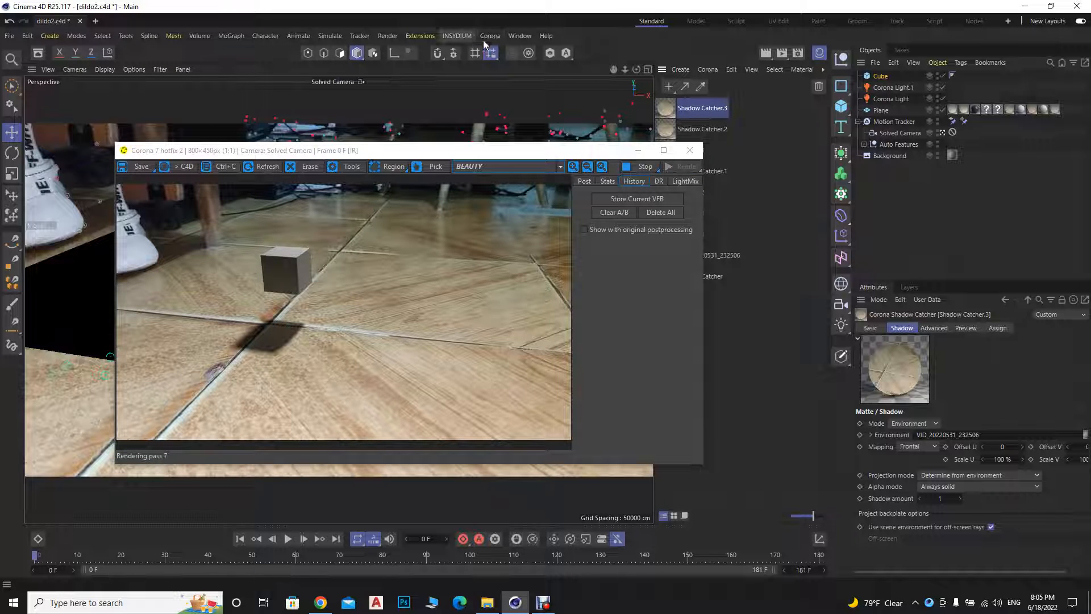
pyautogui.click(488, 35)
pyautogui.click(506, 56)
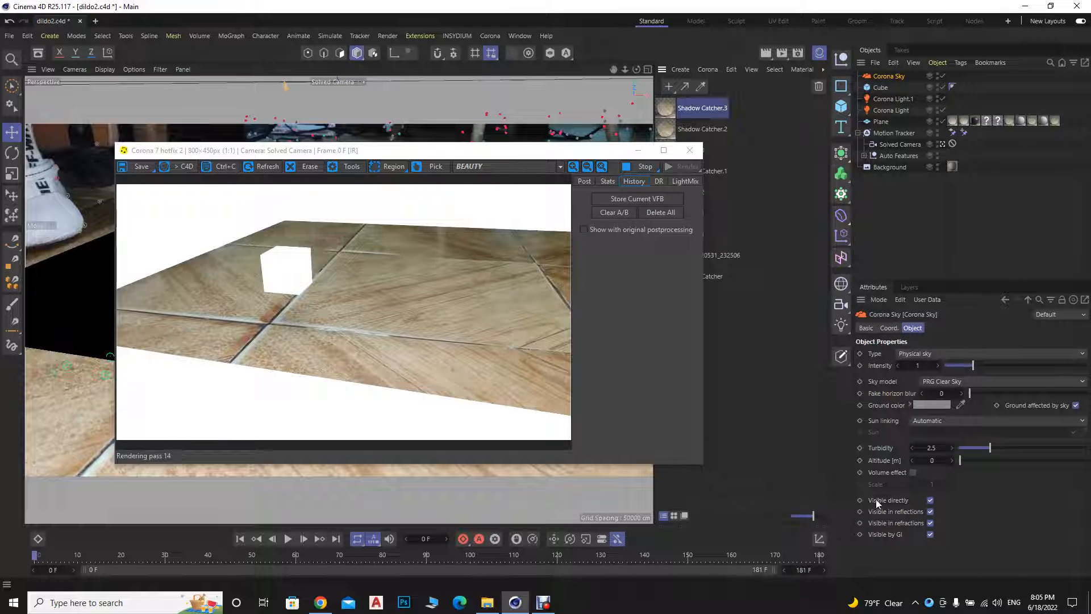
# Make the Corona Sky not directly visible and reduce its intensity, first to 0.1 and finally to 0.03
pyautogui.click(930, 500)
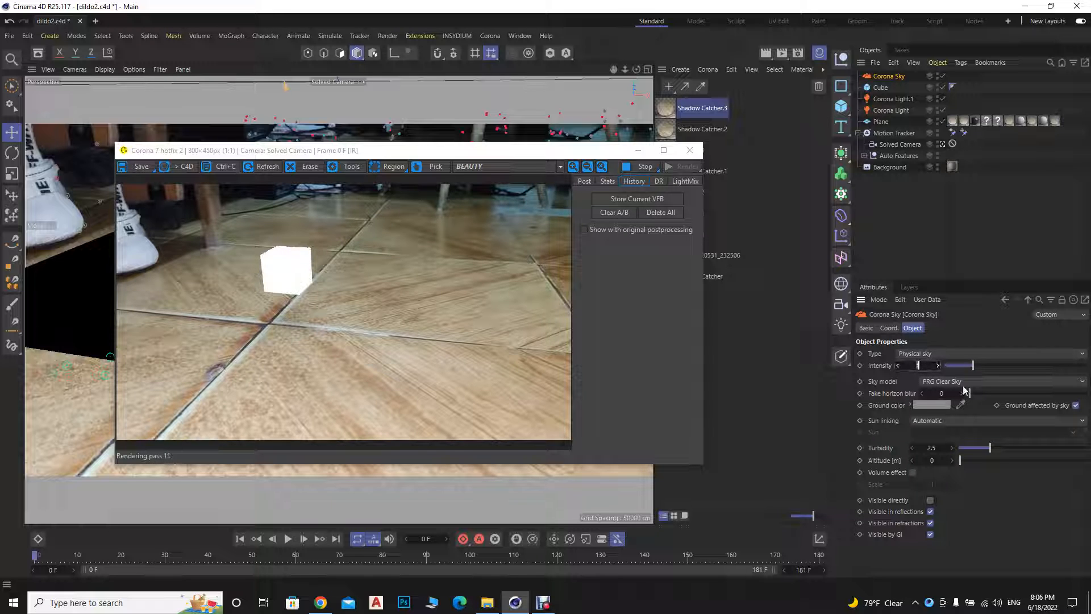
pyautogui.write('0.1')
pyautogui.press('Return')
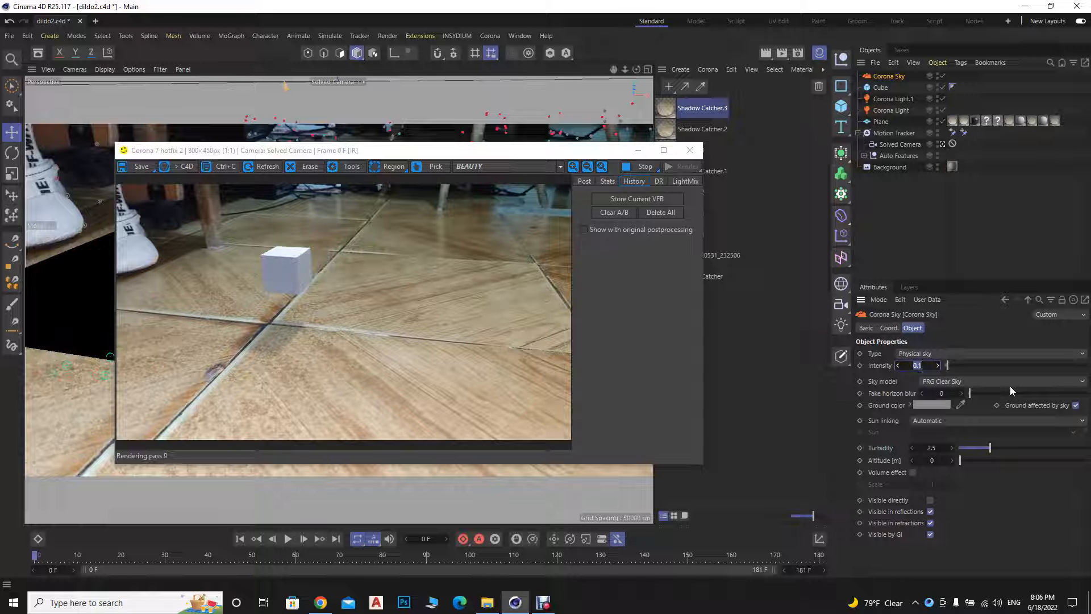
pyautogui.write('0.03')
pyautogui.press('Return')
# Move the floating cube farther back and closer to the floor, check its shadow in the render, and stop interactive rendering
pyautogui.moveTo(451, 156); pyautogui.dragTo(824, 122)
pyautogui.click(277, 237)
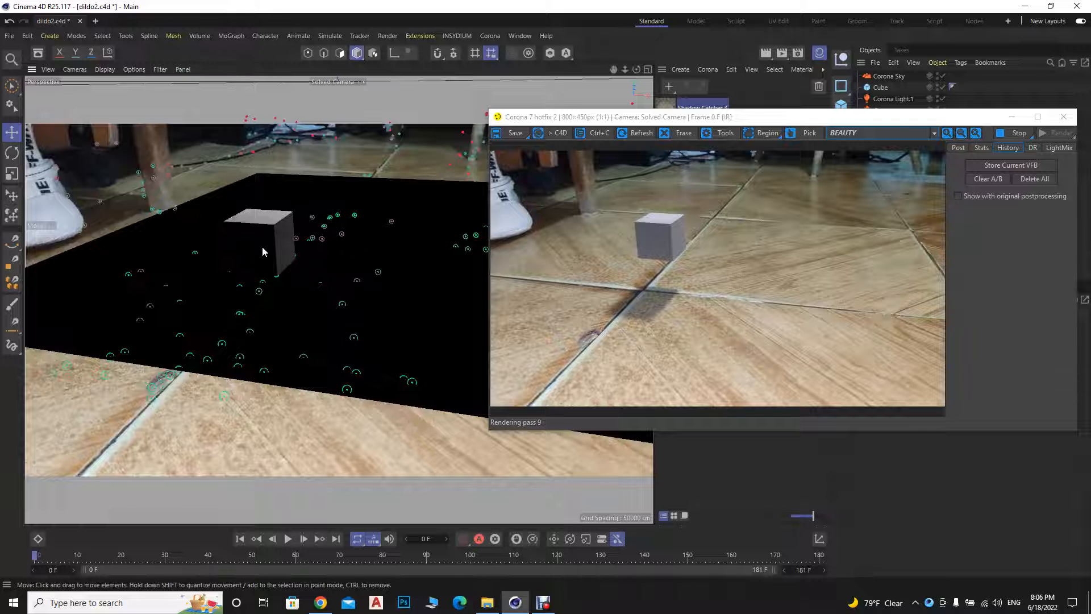
pyautogui.moveTo(795, 116); pyautogui.dragTo(748, 231)
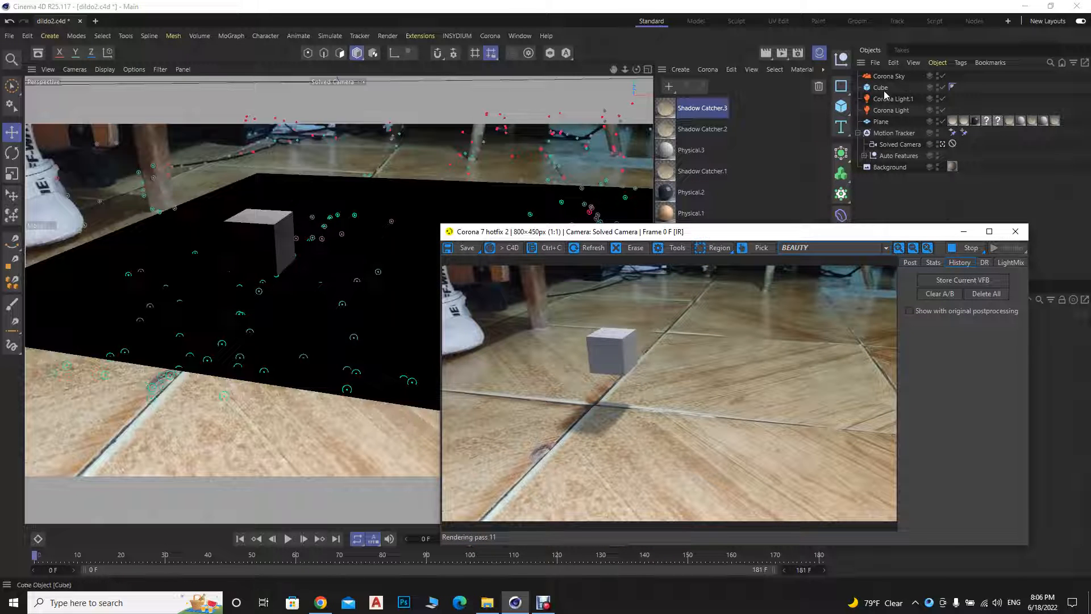
pyautogui.click(880, 87)
pyautogui.moveTo(287, 242); pyautogui.dragTo(263, 219)
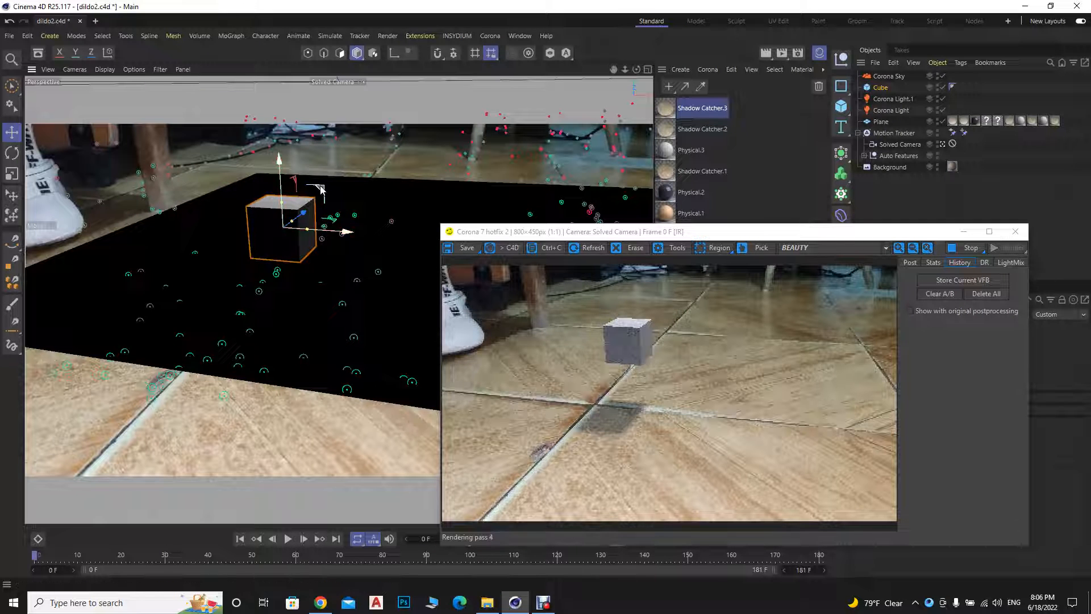
pyautogui.moveTo(296, 181); pyautogui.dragTo(280, 230)
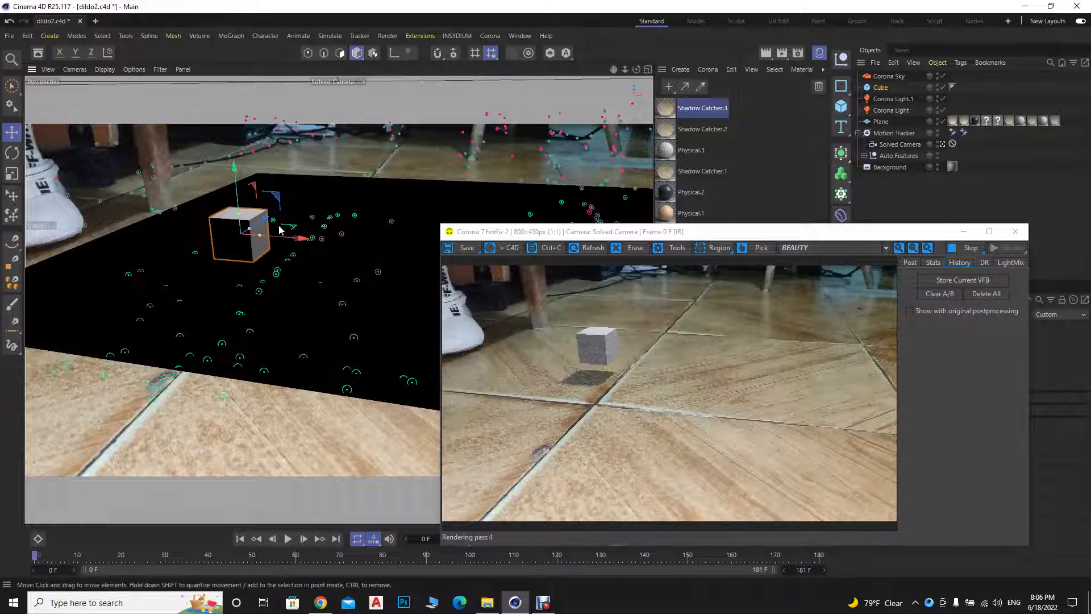
pyautogui.moveTo(855, 234); pyautogui.dragTo(695, 148)
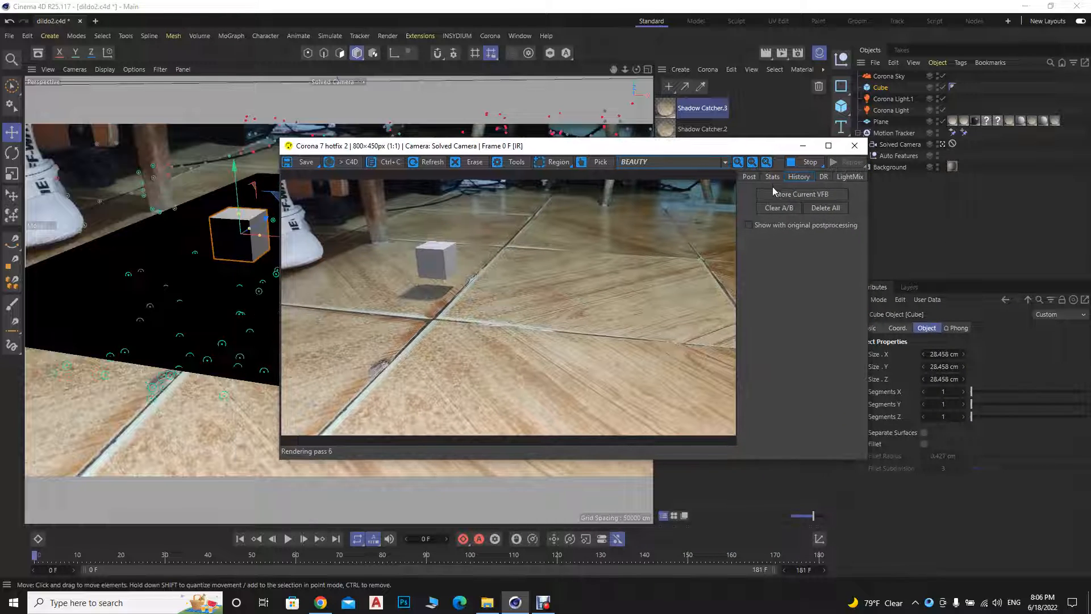
pyautogui.click(810, 161)
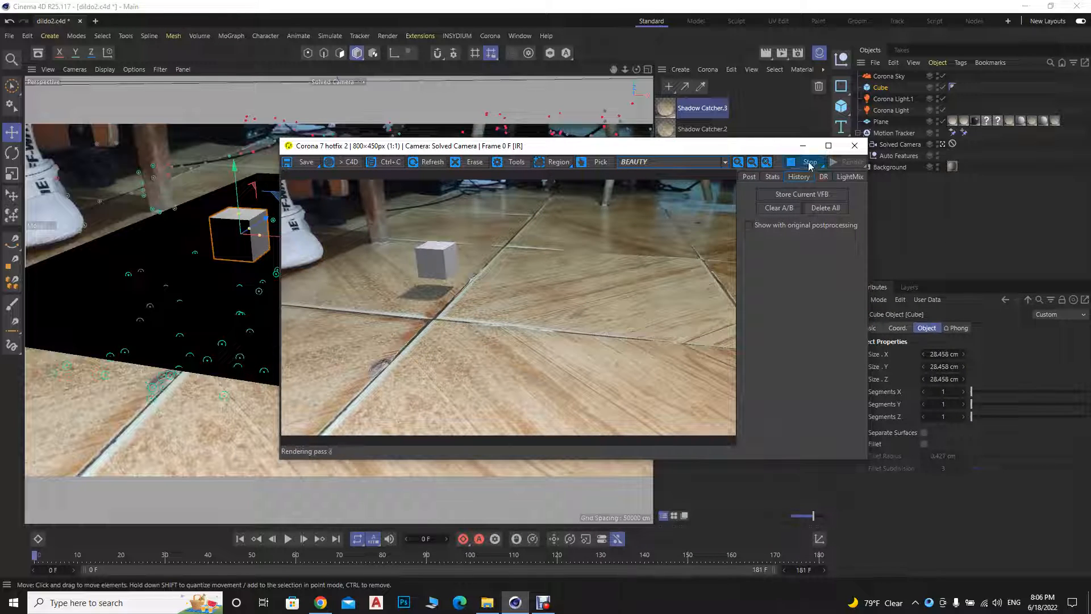